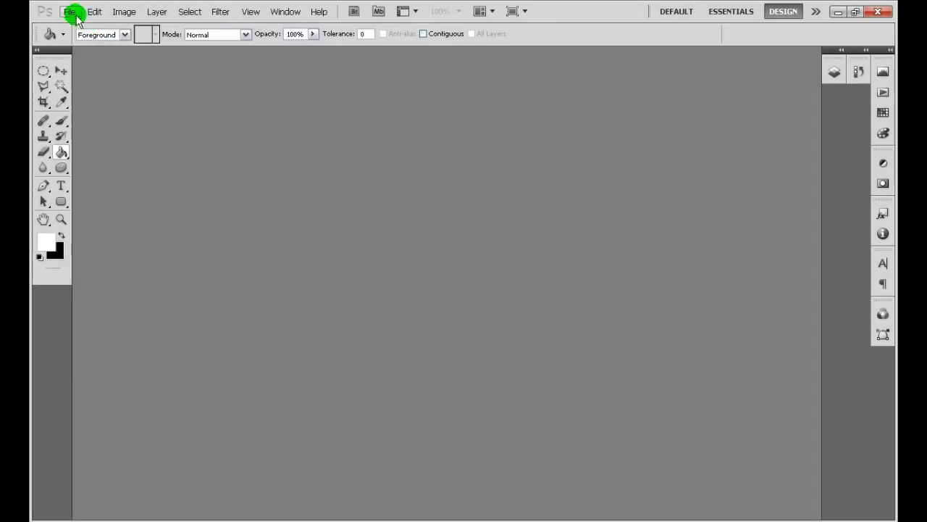
# Create a new white 400 × 300 pixel document at 72 pixels/inch
pyautogui.click(73, 12)
pyautogui.click(83, 26)
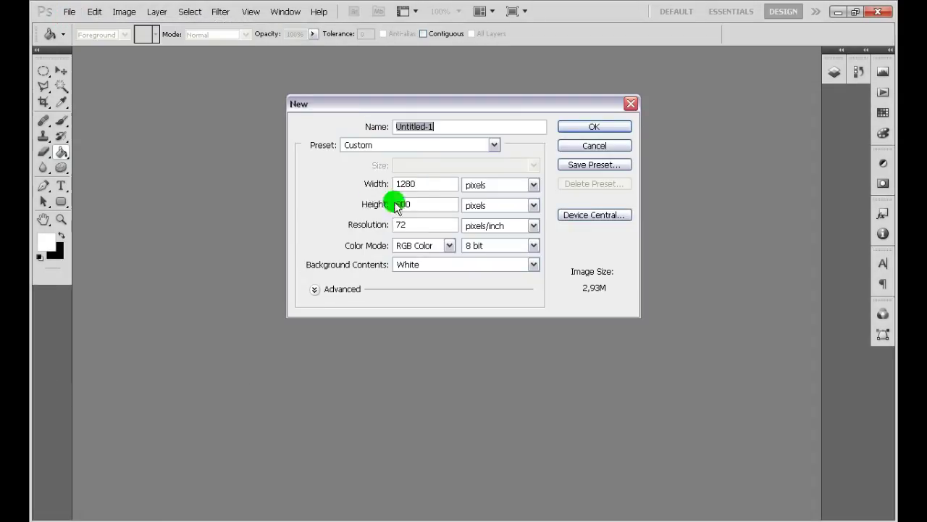
pyautogui.doubleClick(427, 184)
pyautogui.write('400')
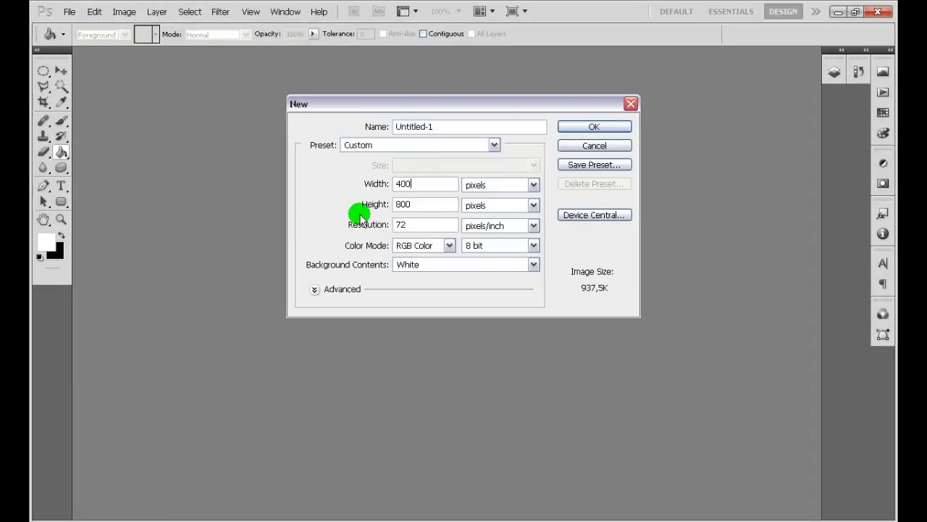
pyautogui.doubleClick(424, 203)
pyautogui.write('300')
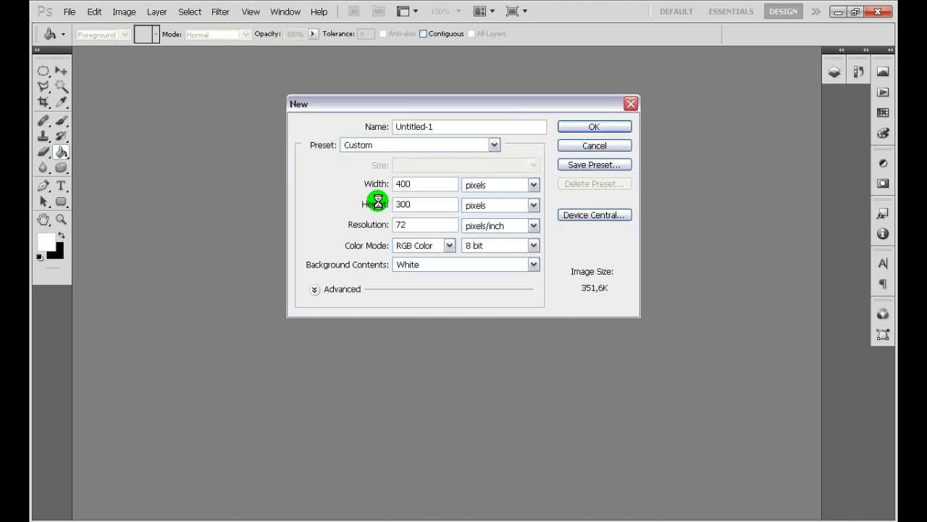
pyautogui.click(583, 127)
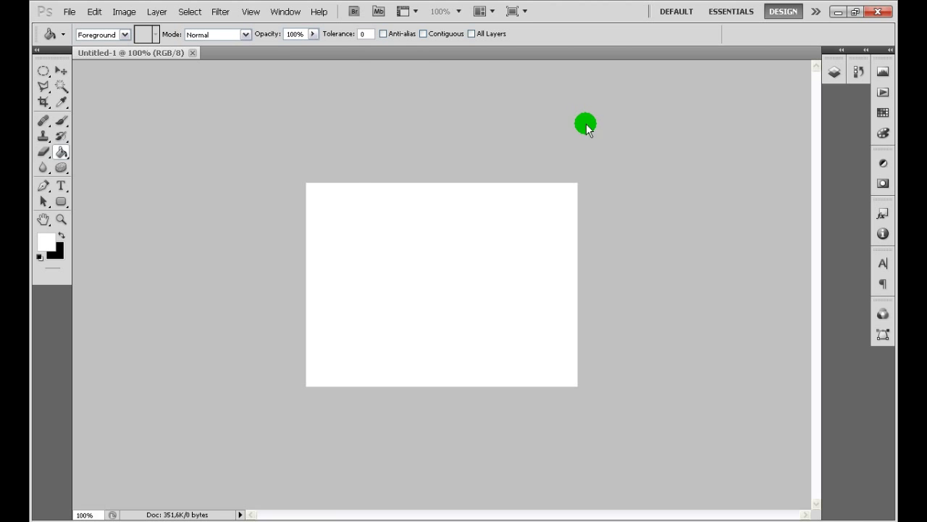
# Show the Animation (Frames) panel and the Layers panel from the Window menu
pyautogui.click(284, 12)
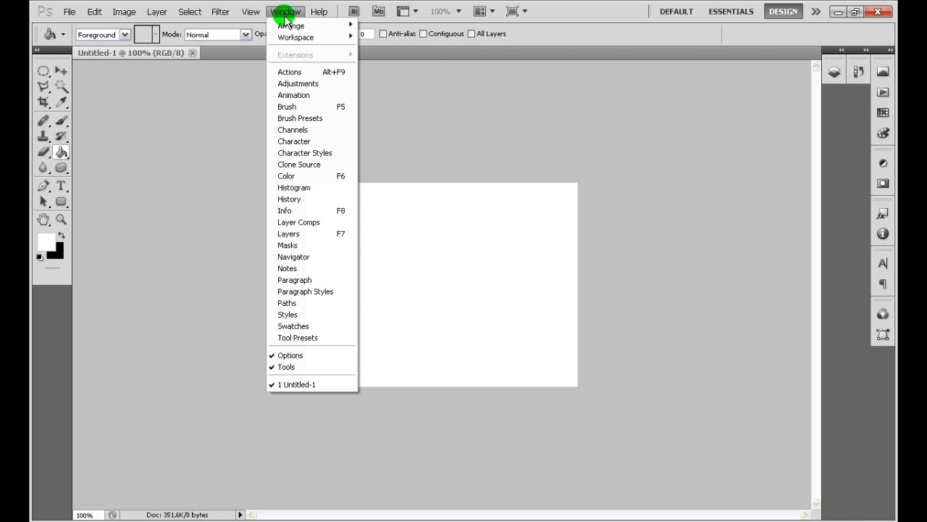
pyautogui.click(326, 102)
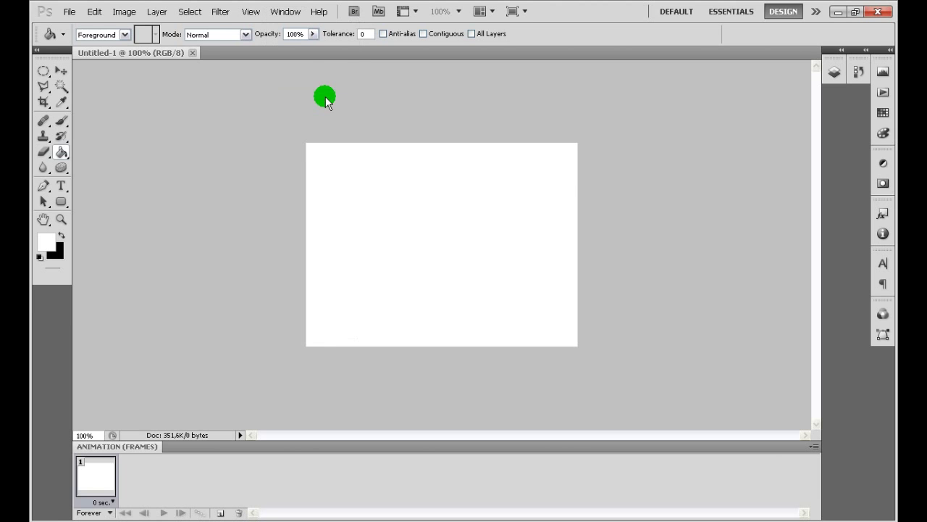
pyautogui.click(285, 13)
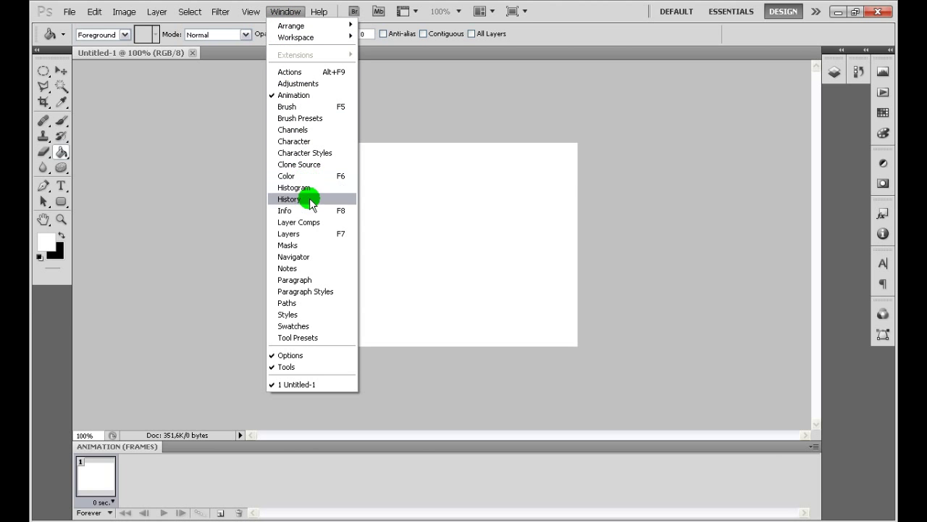
pyautogui.click(310, 233)
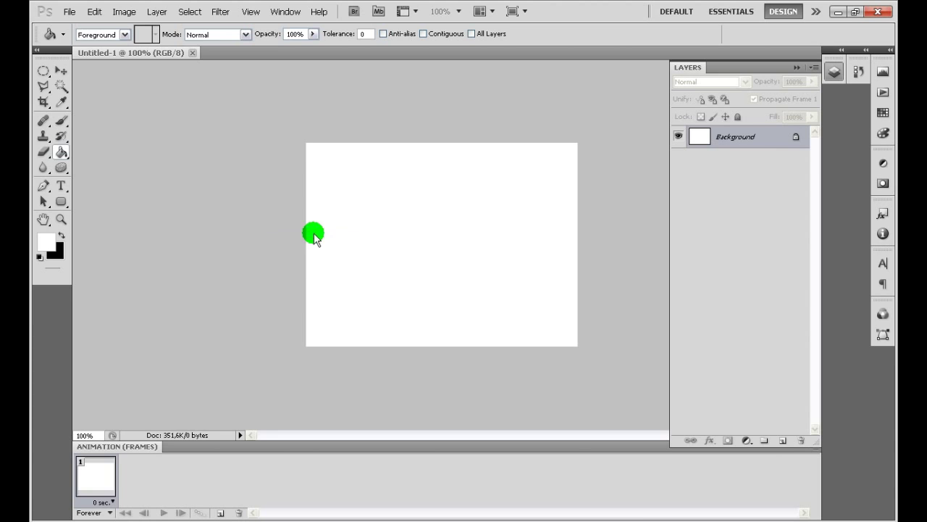
# Choose the Brush tool with a 13 px soft brush tip
pyautogui.click(63, 119)
pyautogui.rightClick(419, 216)
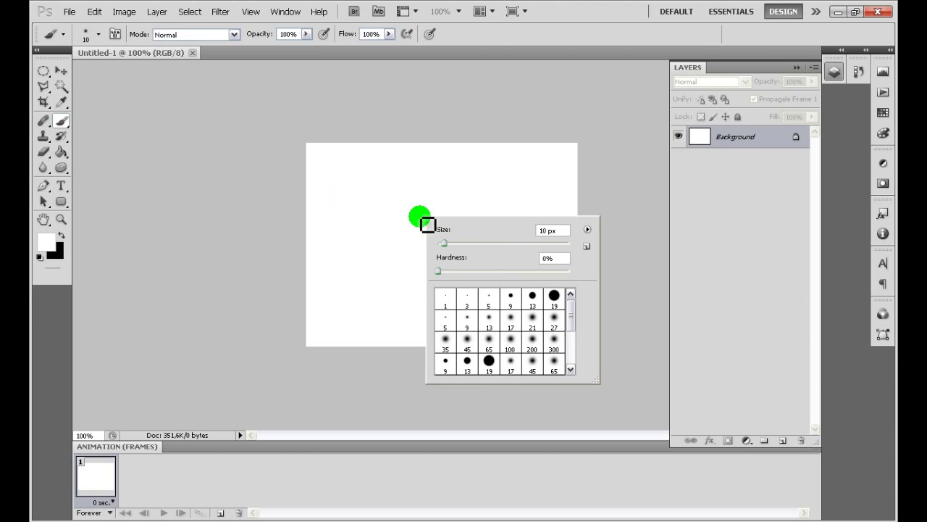
pyautogui.moveTo(571, 318); pyautogui.dragTo(570, 306)
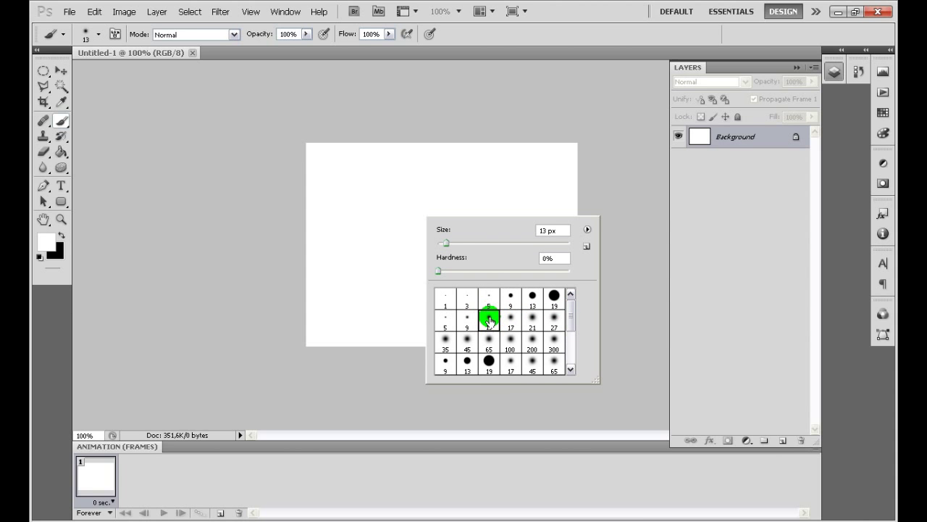
# Set the foreground colour to bright blue #227aff in the Color Picker
pyautogui.click(45, 245)
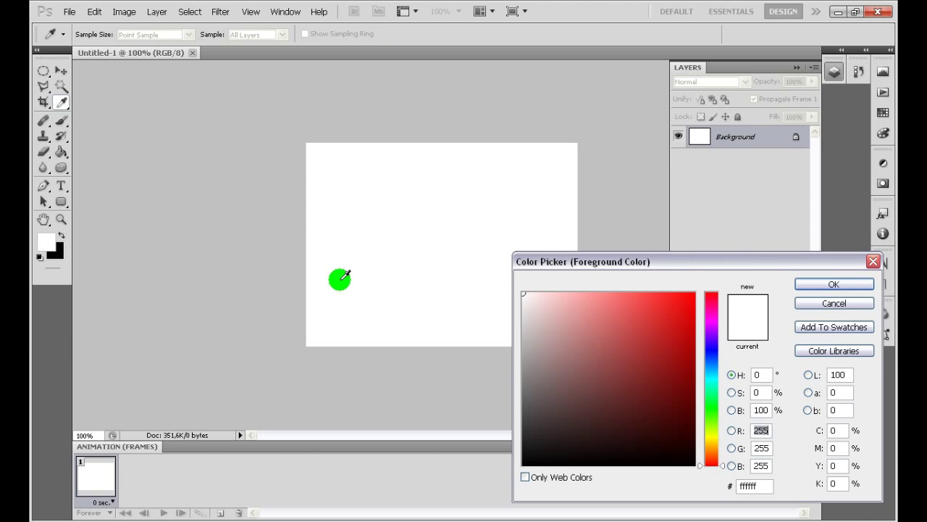
pyautogui.moveTo(704, 377); pyautogui.dragTo(710, 368)
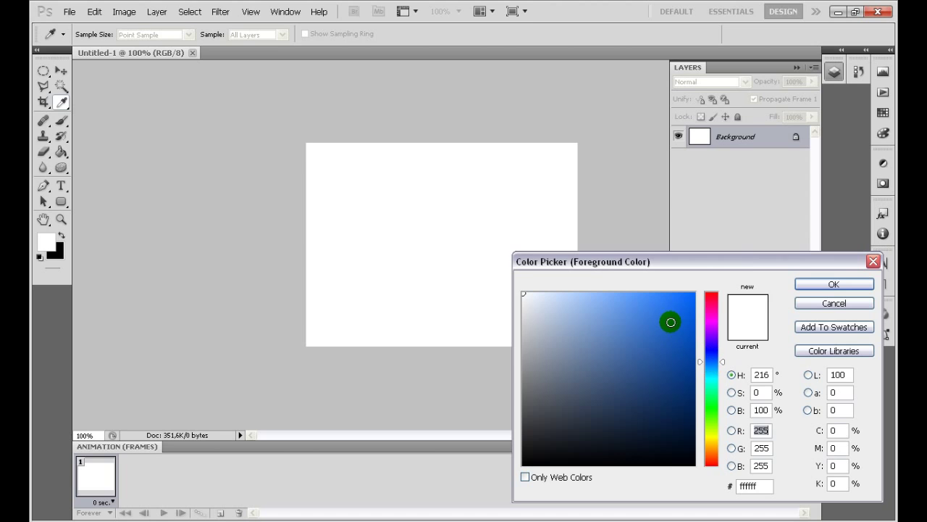
pyautogui.moveTo(671, 322); pyautogui.dragTo(672, 290)
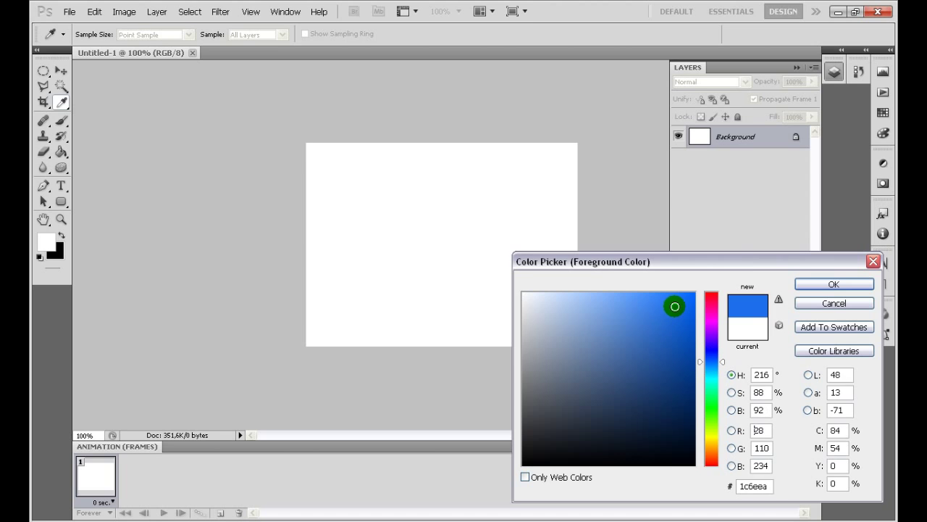
pyautogui.click(840, 286)
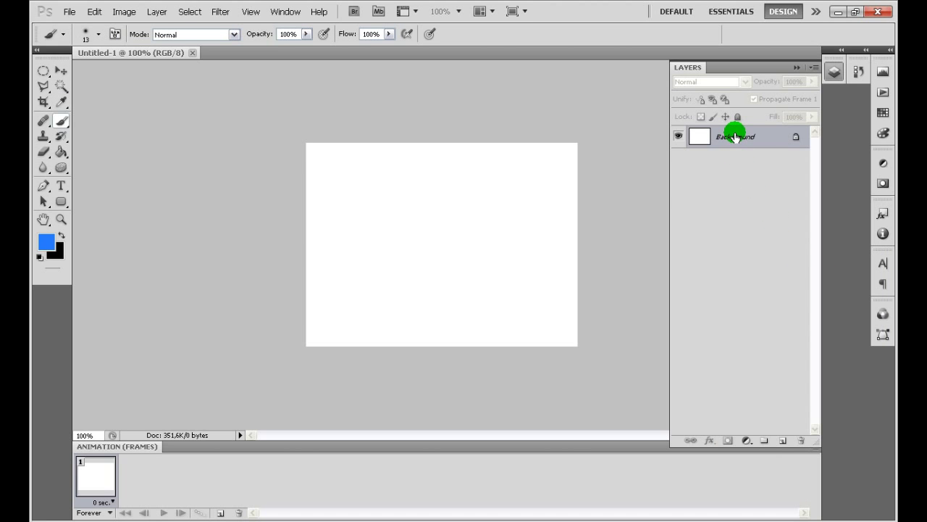
# Convert Background to Layer 0, add Layer 1, and paint the blue head loop
pyautogui.doubleClick(734, 136)
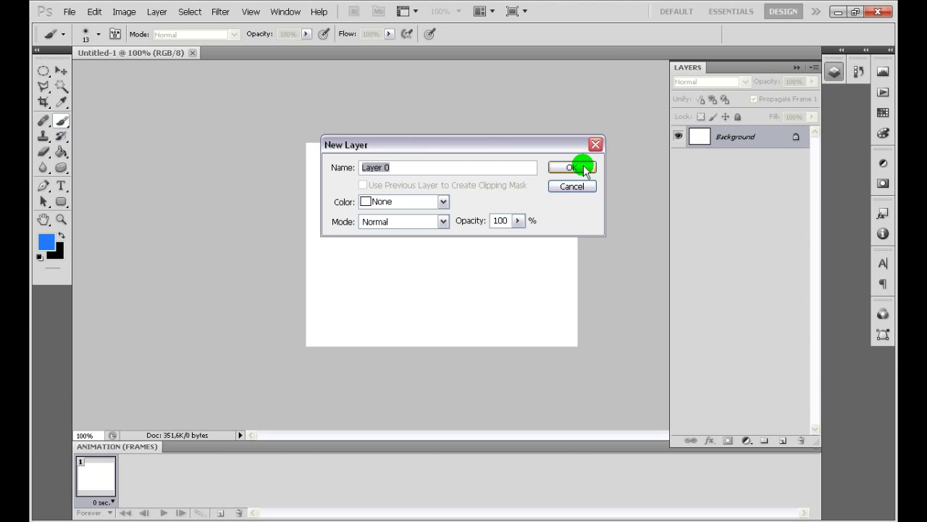
pyautogui.click(584, 168)
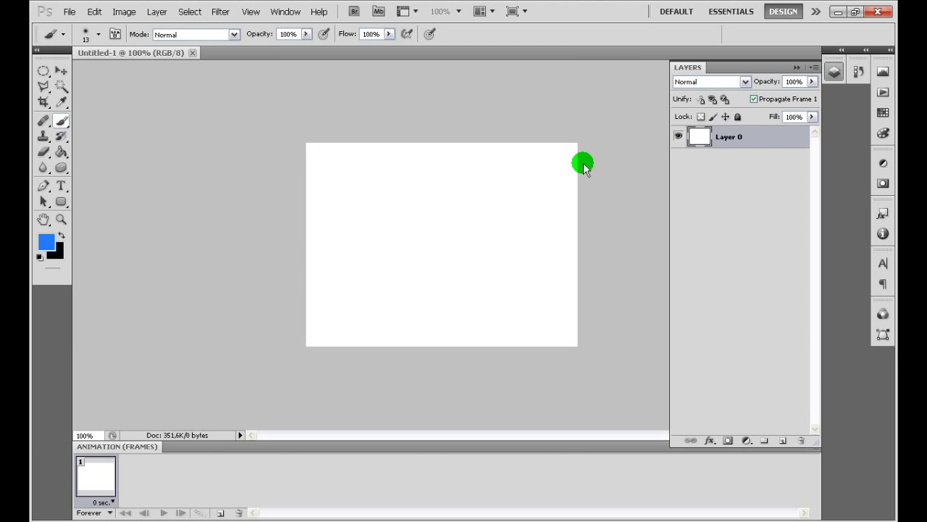
pyautogui.click(782, 441)
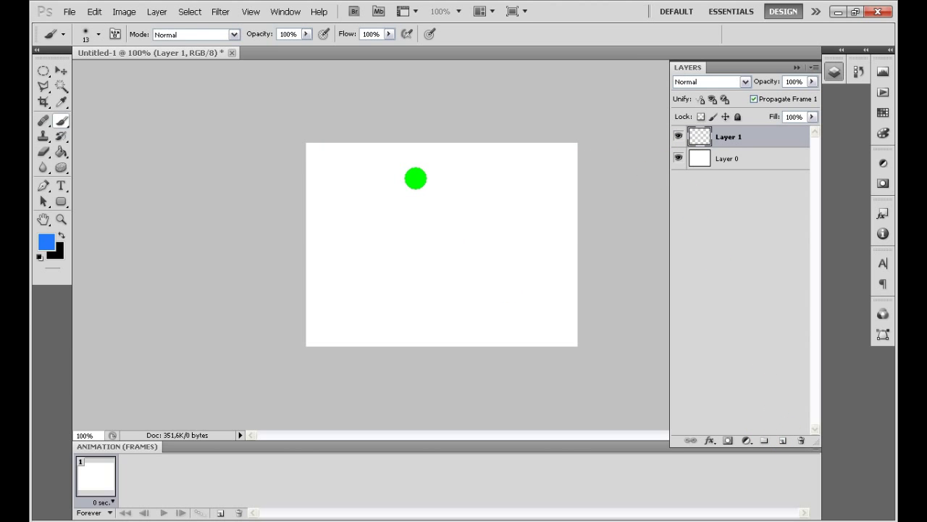
pyautogui.moveTo(390, 200); pyautogui.dragTo(399, 177)
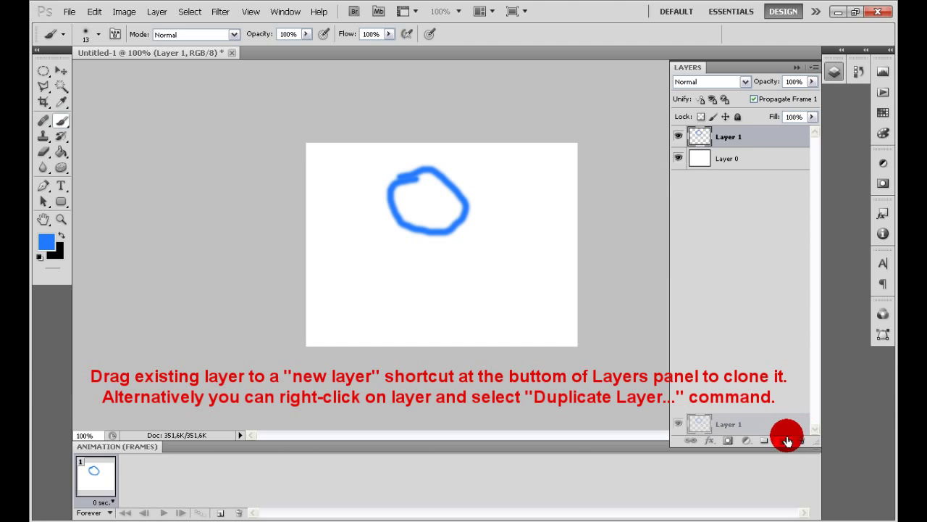
# On duplicated layer copies, dot an eye and draw the smiling mouth
pyautogui.moveTo(747, 138); pyautogui.dragTo(782, 439)
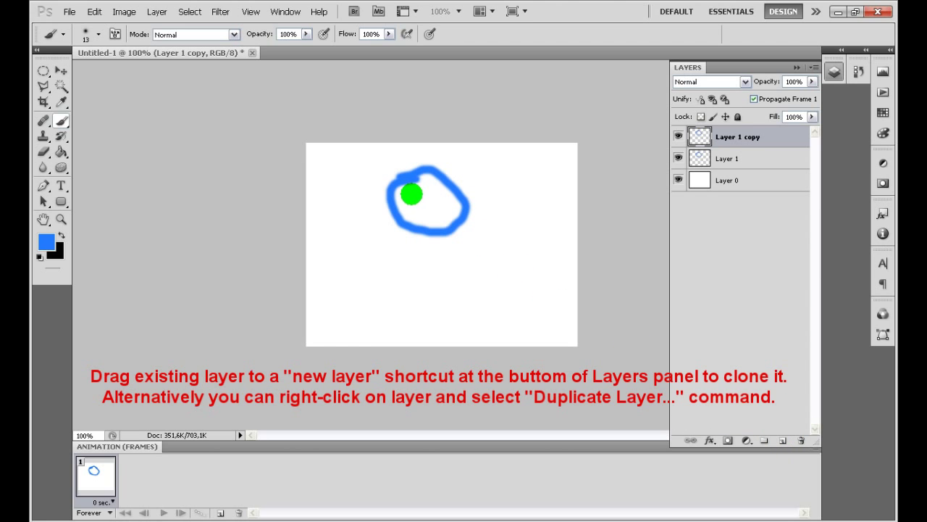
pyautogui.moveTo(735, 137); pyautogui.dragTo(782, 440)
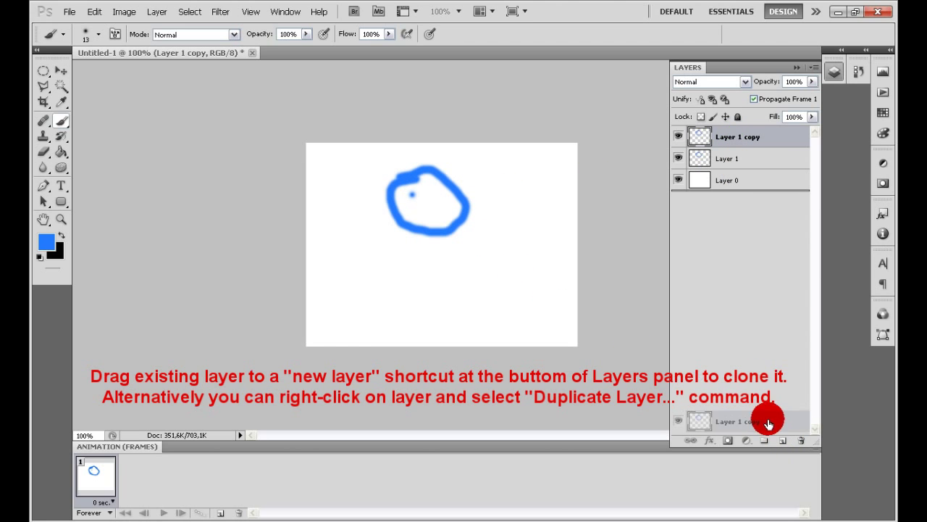
pyautogui.click(436, 193)
pyautogui.moveTo(745, 136); pyautogui.dragTo(782, 440)
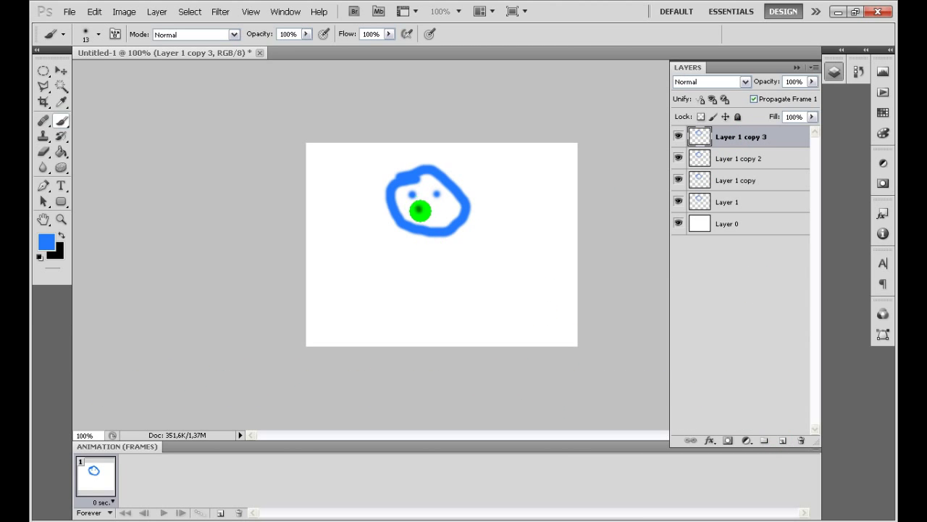
pyautogui.moveTo(431, 211); pyautogui.dragTo(435, 209)
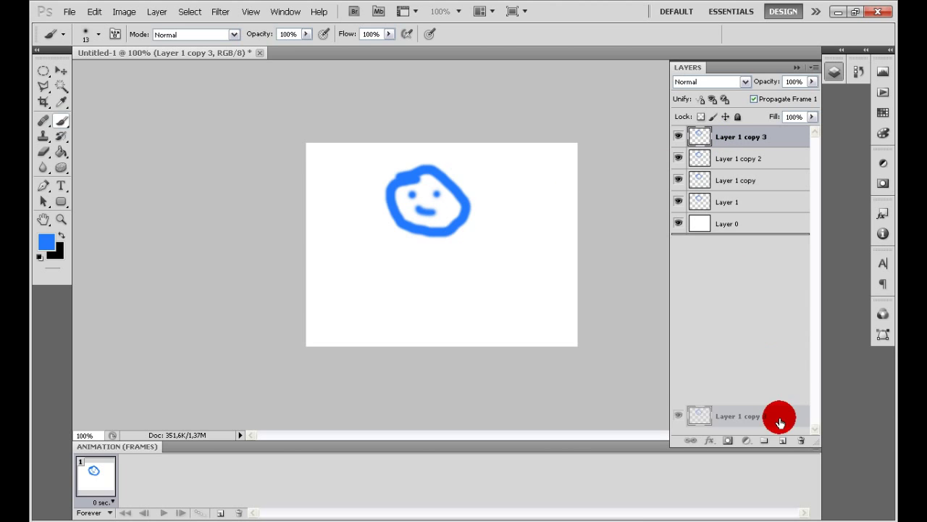
# On new layer copies, draw the neck line and the left and right arms
pyautogui.moveTo(730, 141); pyautogui.dragTo(782, 439)
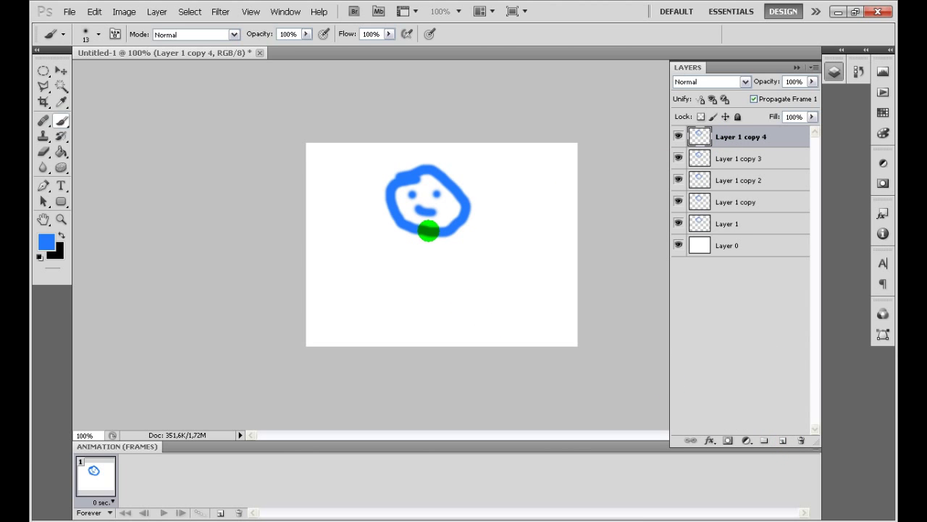
pyautogui.moveTo(432, 253); pyautogui.dragTo(436, 274)
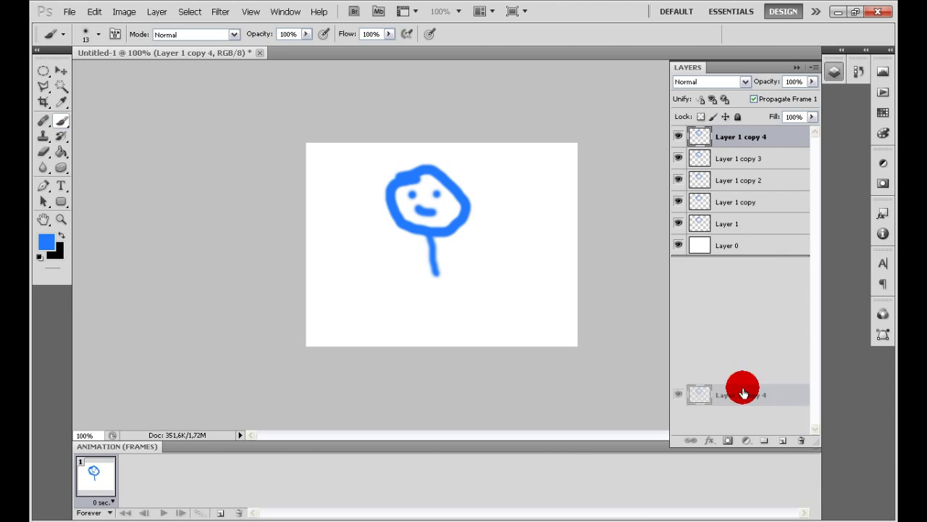
pyautogui.moveTo(731, 134); pyautogui.dragTo(782, 439)
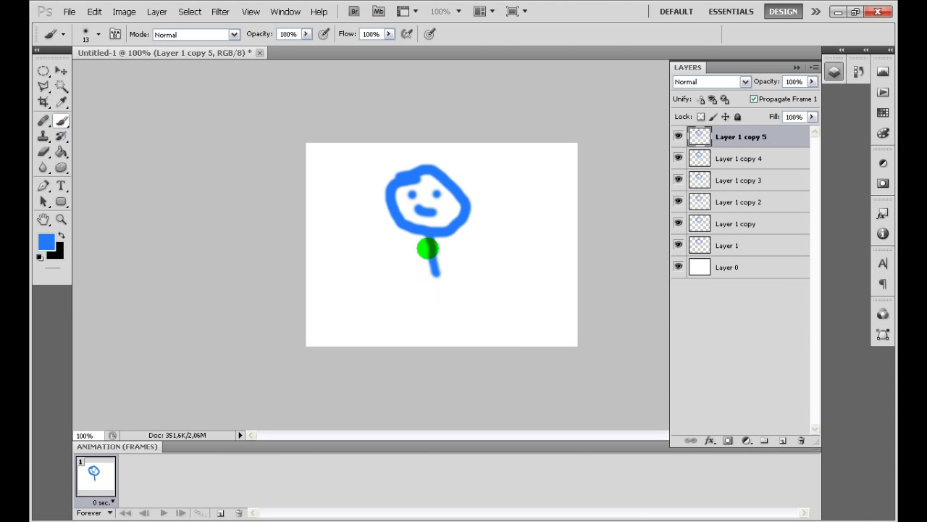
pyautogui.moveTo(432, 247); pyautogui.dragTo(384, 249)
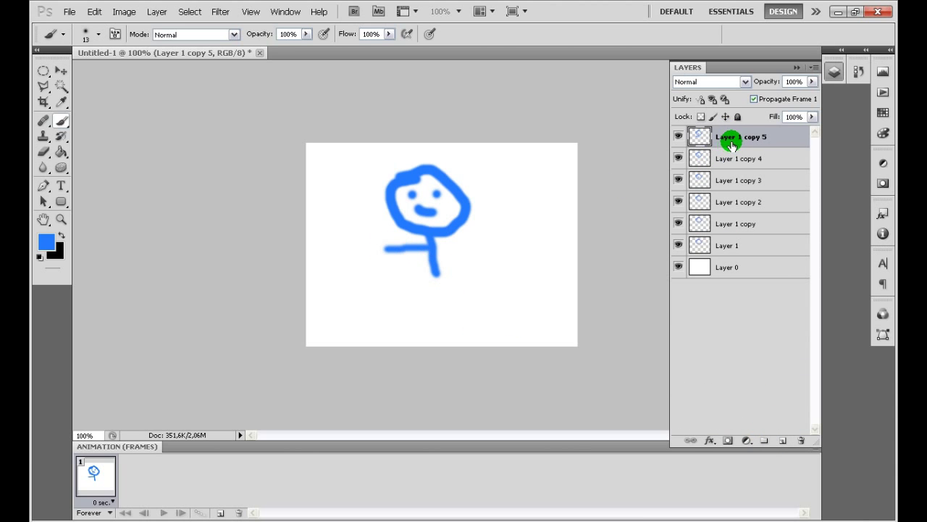
pyautogui.moveTo(732, 145); pyautogui.dragTo(783, 439)
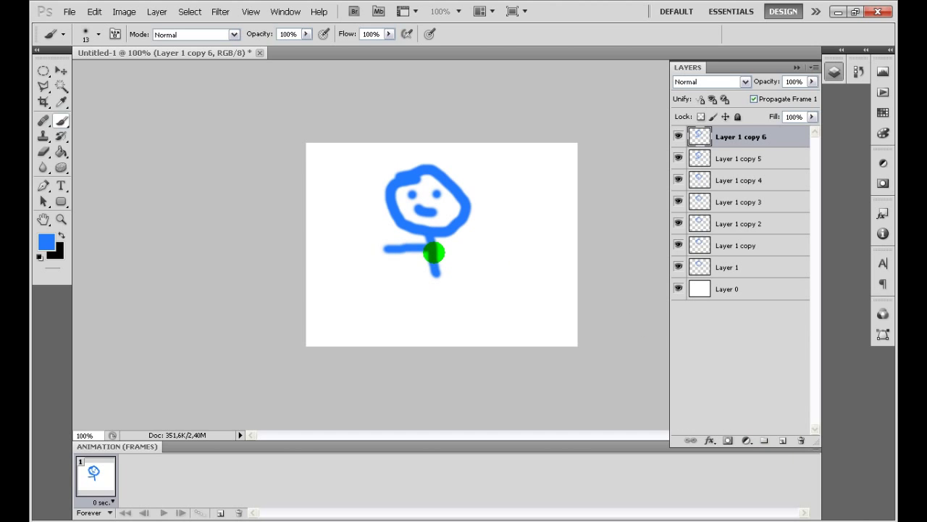
pyautogui.moveTo(433, 252); pyautogui.dragTo(490, 237)
# On further copies, draw both legs, then duplicate to make Layer 1 copy 9
pyautogui.moveTo(725, 141); pyautogui.dragTo(782, 440)
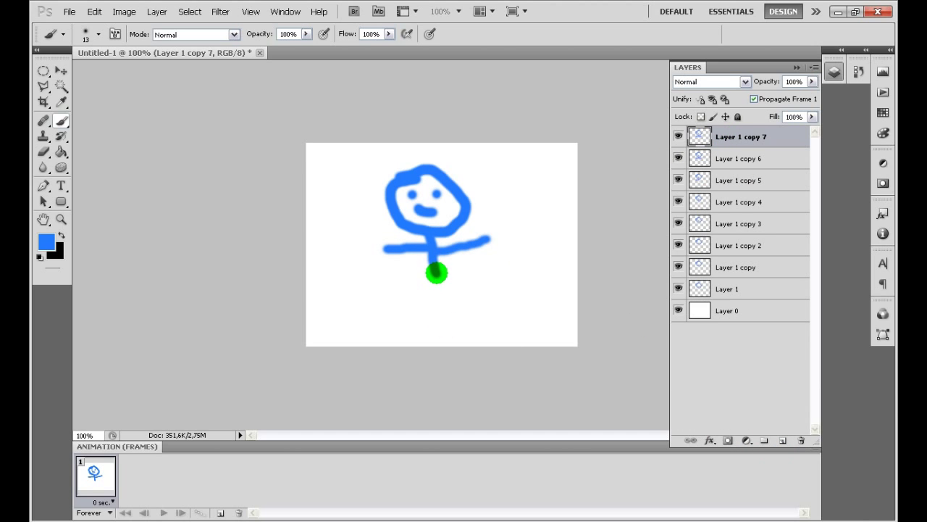
pyautogui.moveTo(436, 272); pyautogui.dragTo(397, 307)
pyautogui.moveTo(732, 136); pyautogui.dragTo(780, 445)
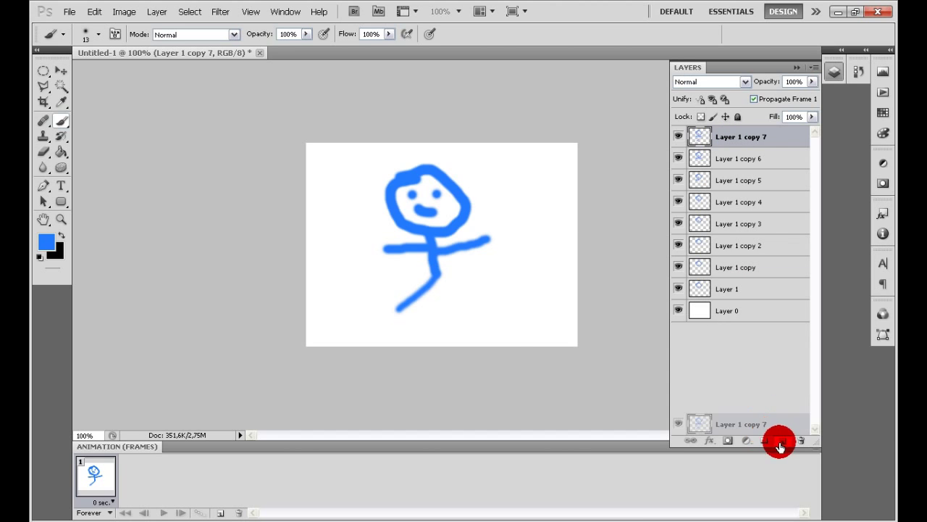
pyautogui.moveTo(434, 274); pyautogui.dragTo(490, 301)
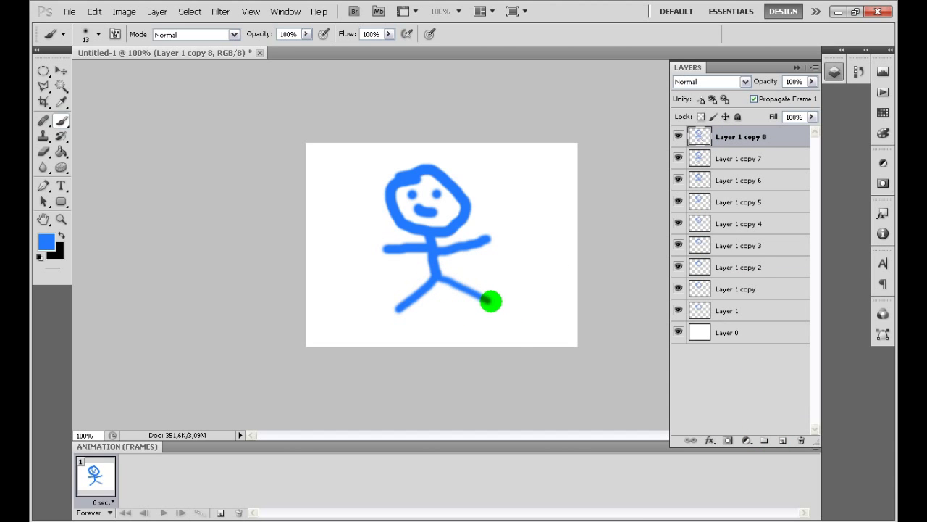
pyautogui.moveTo(748, 141); pyautogui.dragTo(782, 439)
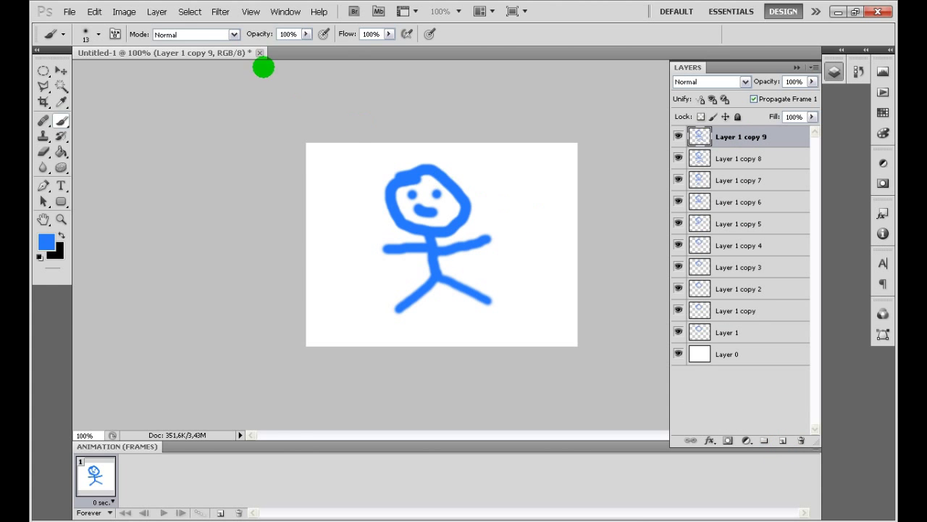
# Open Filter > Liquify with the Forward Warp tool at brush size 129
pyautogui.click(221, 12)
pyautogui.click(243, 83)
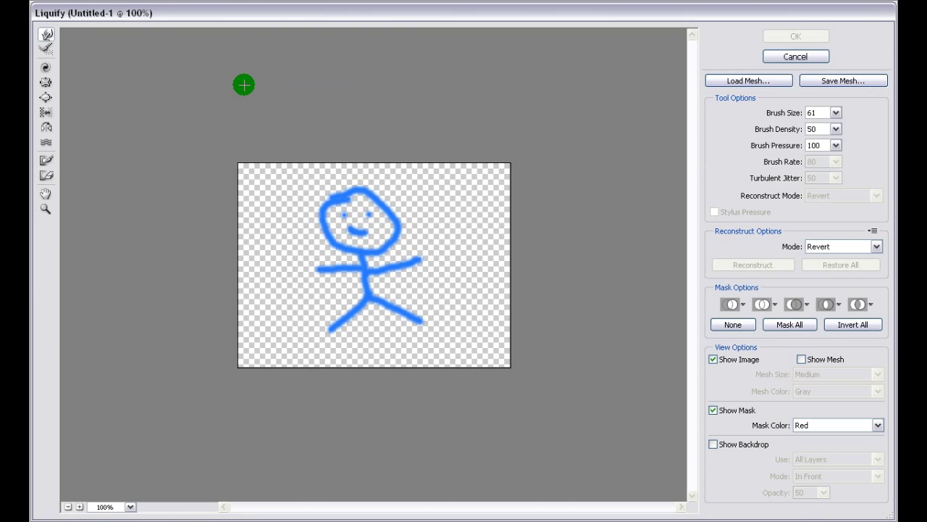
pyautogui.click(46, 36)
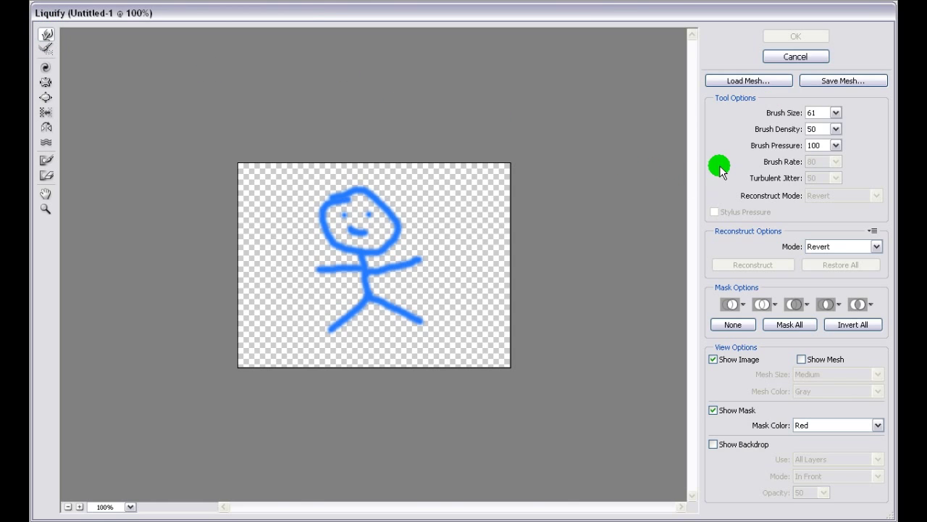
pyautogui.moveTo(787, 116); pyautogui.dragTo(813, 114)
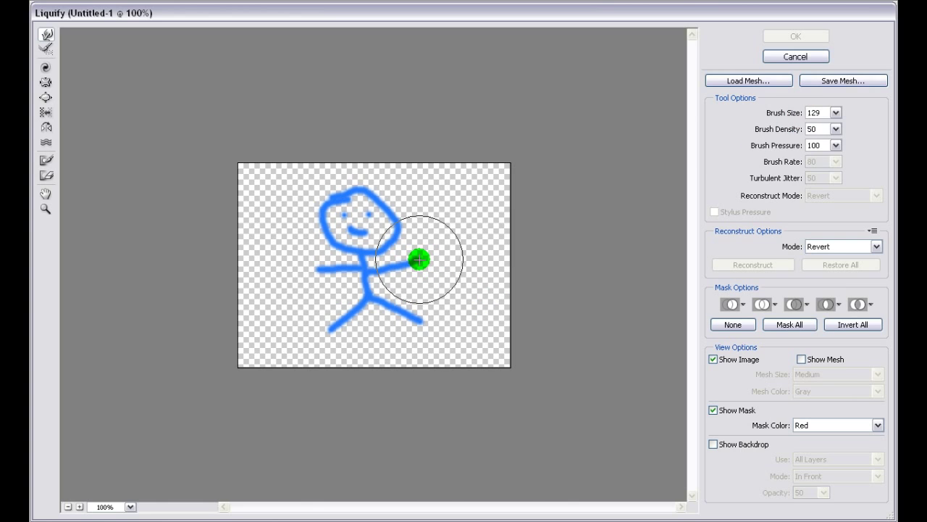
# Push both arms upward, bend both legs slightly, and apply the warp
pyautogui.moveTo(418, 259); pyautogui.dragTo(419, 253)
pyautogui.moveTo(307, 263); pyautogui.dragTo(307, 256)
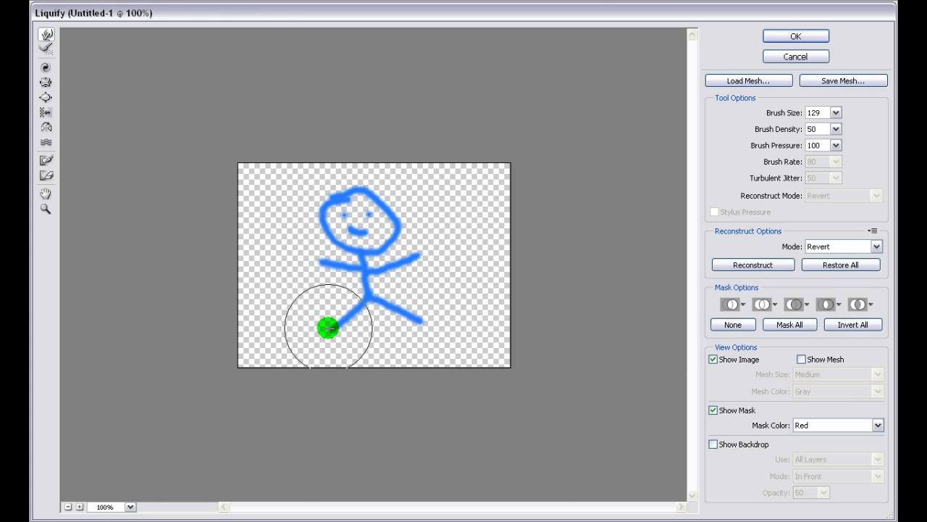
pyautogui.moveTo(326, 327); pyautogui.dragTo(332, 331)
pyautogui.moveTo(408, 321)
pyautogui.mouseDown()
pyautogui.moveTo(418, 320)
pyautogui.moveTo(409, 326)
pyautogui.mouseUp()
pyautogui.click(775, 38)
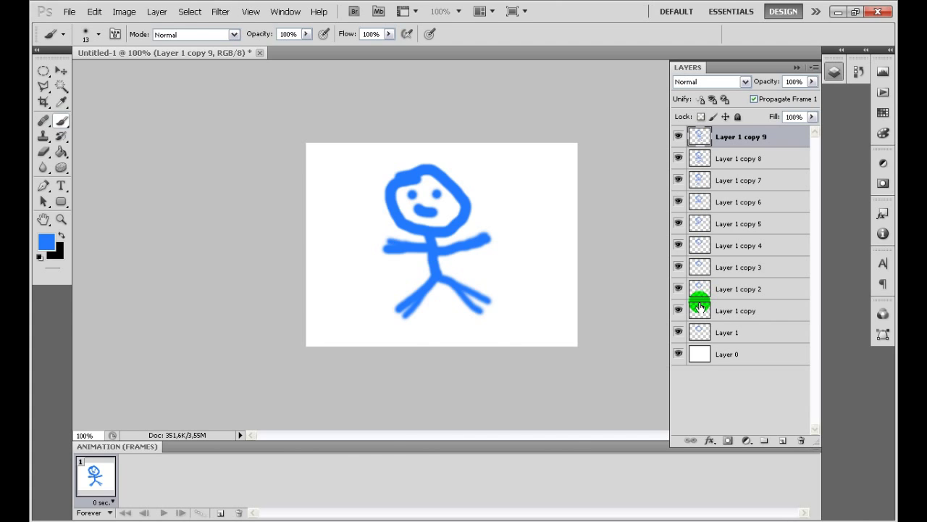
# Add eleven duplicates of the current frame with Duplicate Selected Frames
pyautogui.click(222, 514)
pyautogui.click(222, 514)
pyautogui.click(222, 514)
pyautogui.click(221, 515)
pyautogui.click(222, 514)
pyautogui.click(221, 514)
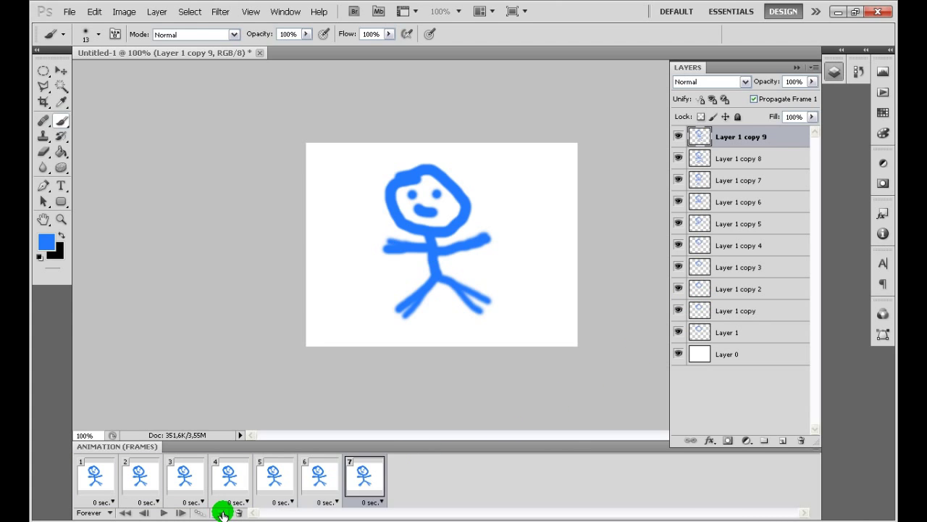
pyautogui.click(222, 514)
pyautogui.click(222, 515)
pyautogui.click(222, 514)
pyautogui.click(222, 514)
pyautogui.click(222, 514)
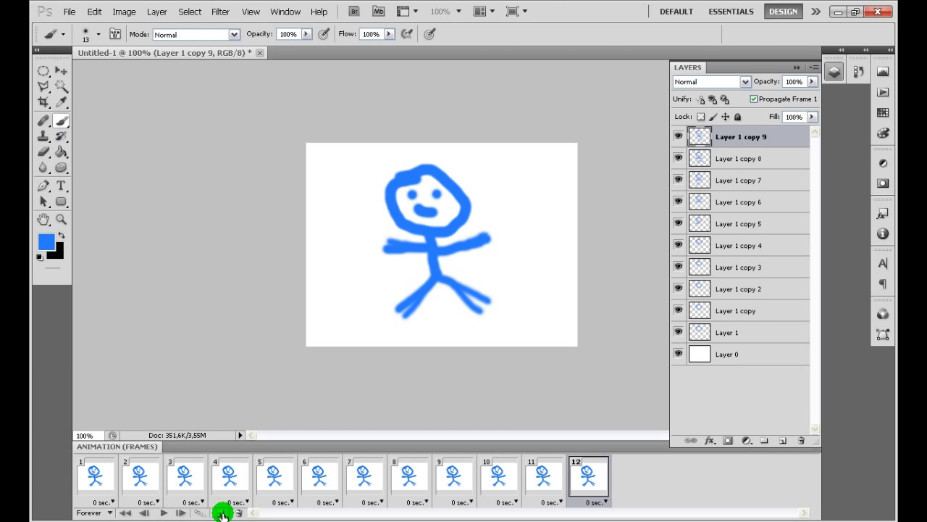
pyautogui.click(221, 515)
pyautogui.click(221, 514)
pyautogui.click(222, 515)
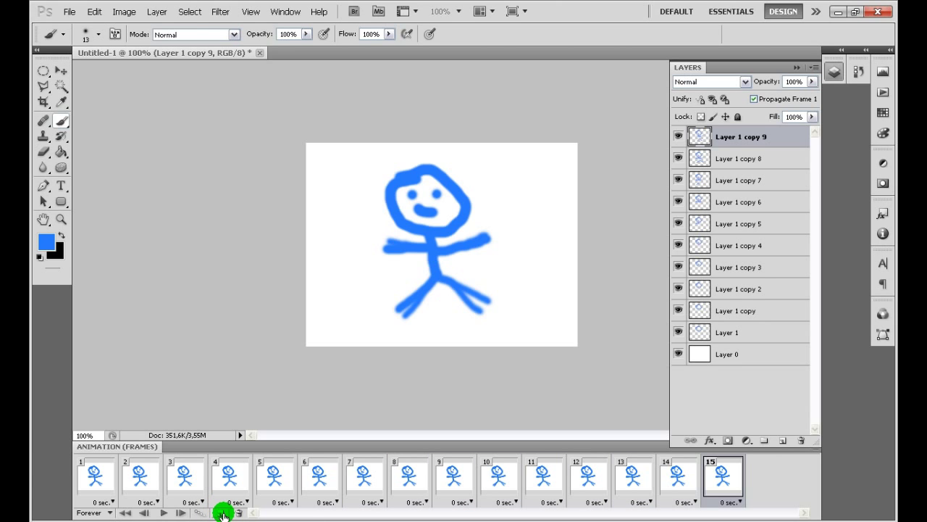
# Show only the head in frame 1, and only Layer 1 copy's one-eye stroke in frame 2
pyautogui.click(108, 481)
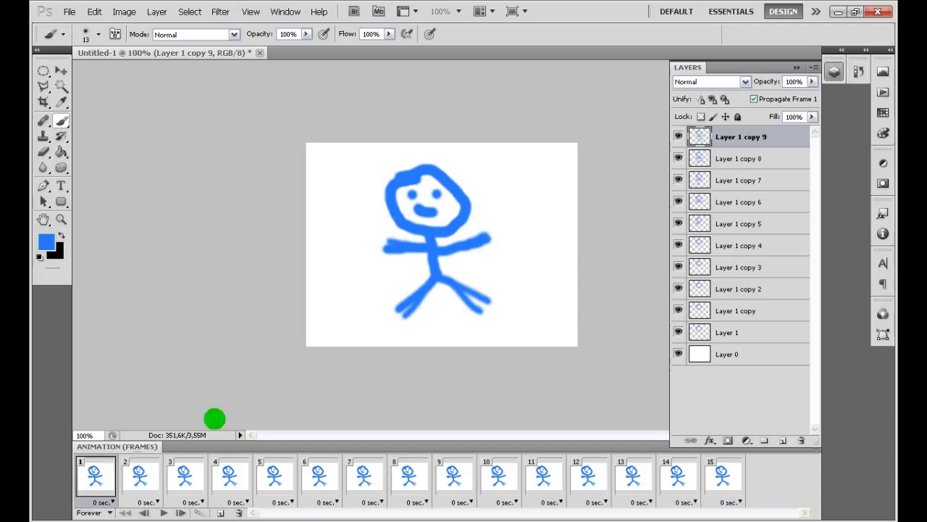
pyautogui.moveTo(678, 138); pyautogui.dragTo(681, 245)
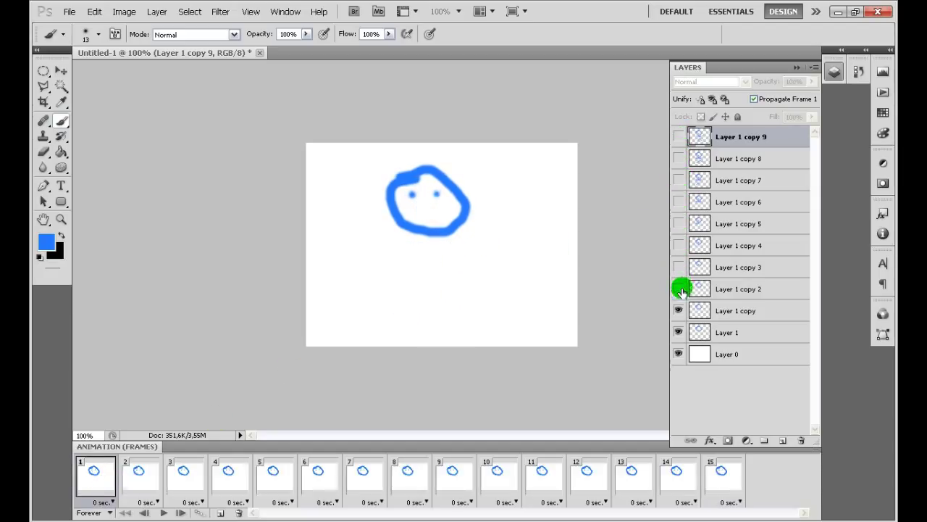
pyautogui.moveTo(681, 245); pyautogui.dragTo(678, 311)
pyautogui.click(140, 479)
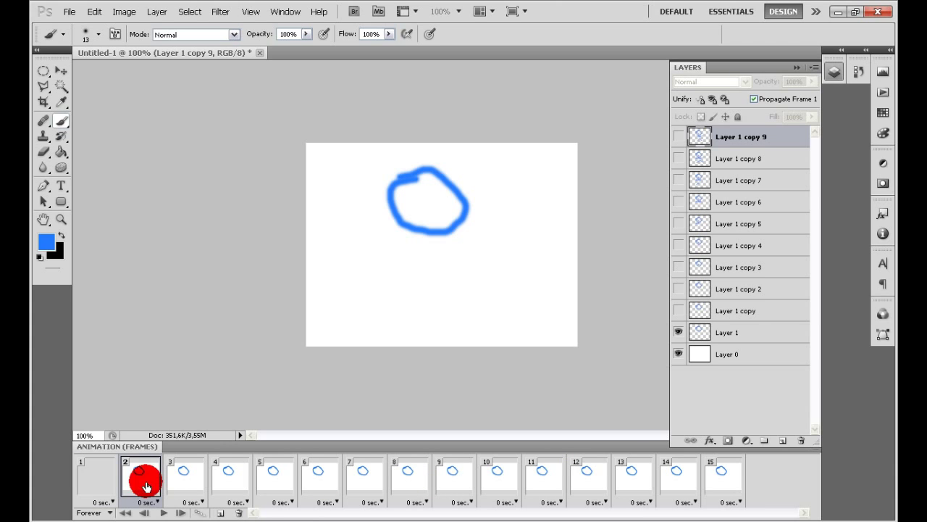
pyautogui.click(678, 311)
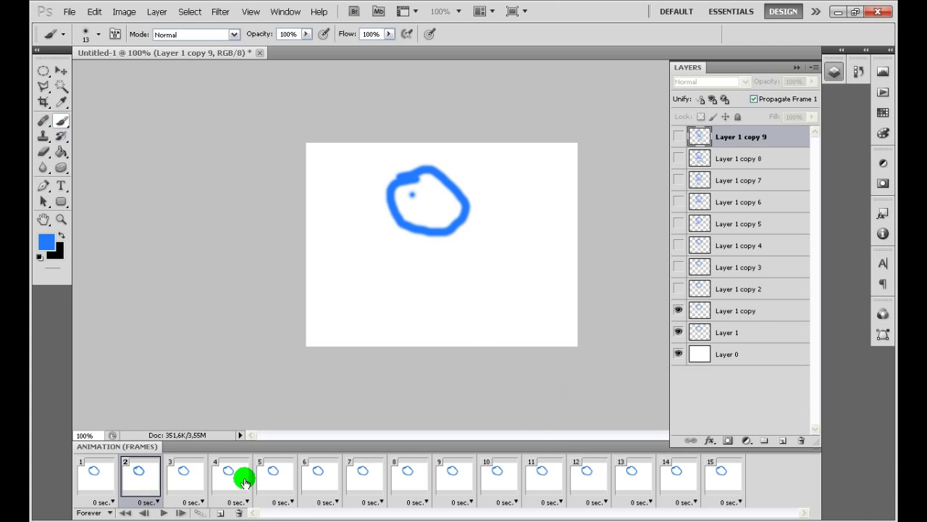
pyautogui.click(679, 331)
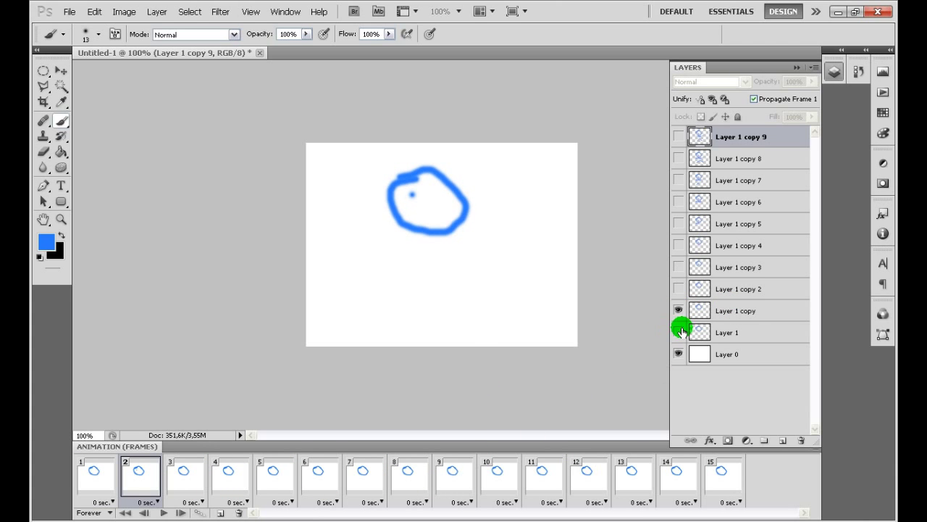
# Show Layer 1 copy 2, copy 3 and copy 4 in frames 3, 4 and 5, hiding Layer 1
pyautogui.click(199, 471)
pyautogui.click(679, 332)
pyautogui.click(678, 289)
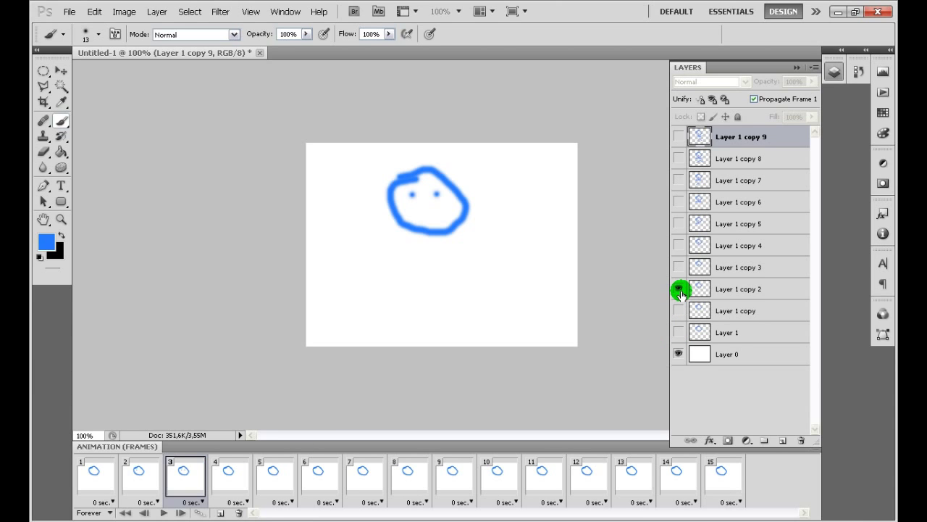
pyautogui.click(243, 476)
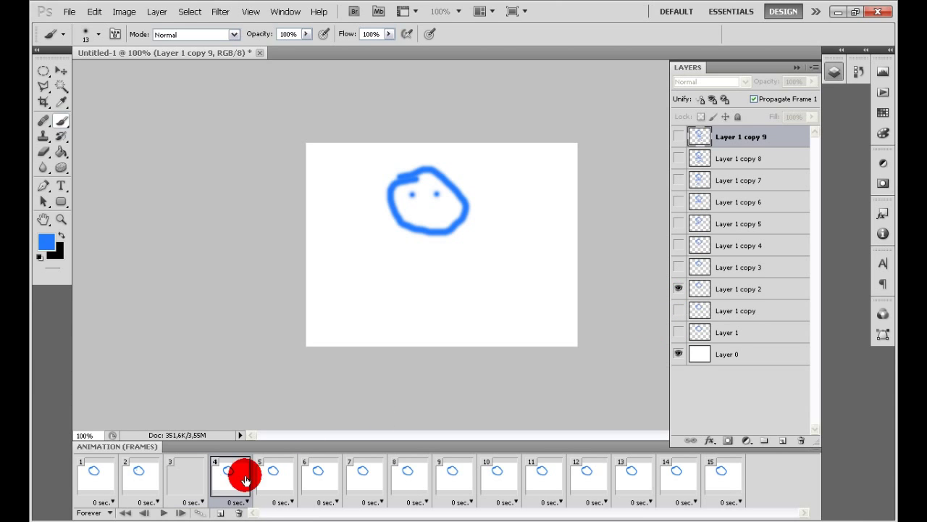
pyautogui.click(678, 267)
pyautogui.click(679, 332)
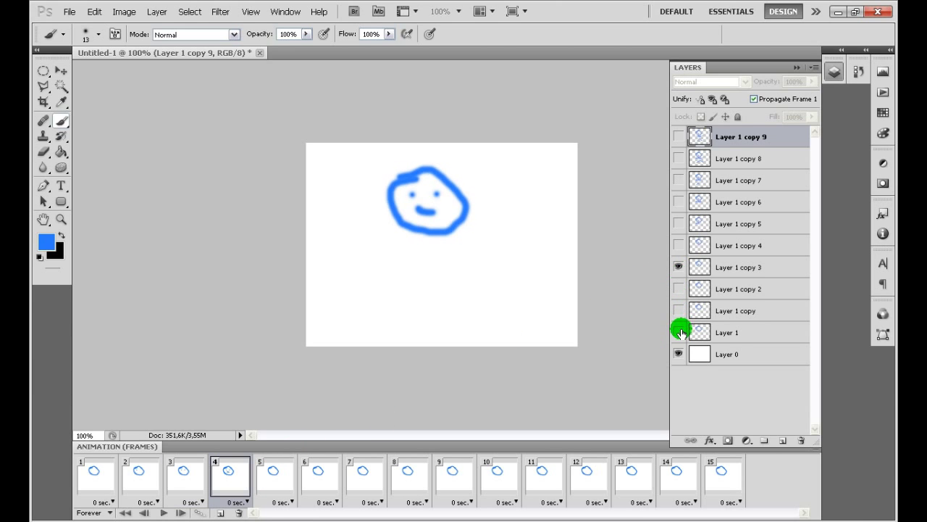
pyautogui.click(282, 484)
pyautogui.click(678, 246)
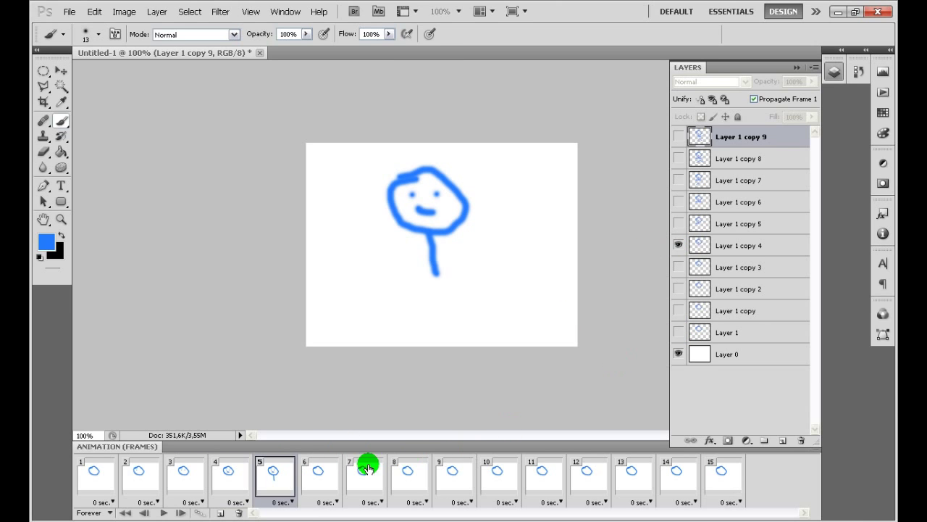
# Show Layer 1 copy 5, copy 6 and copy 7 in frames 6, 7 and 8, hiding Layer 1
pyautogui.click(321, 478)
pyautogui.click(678, 226)
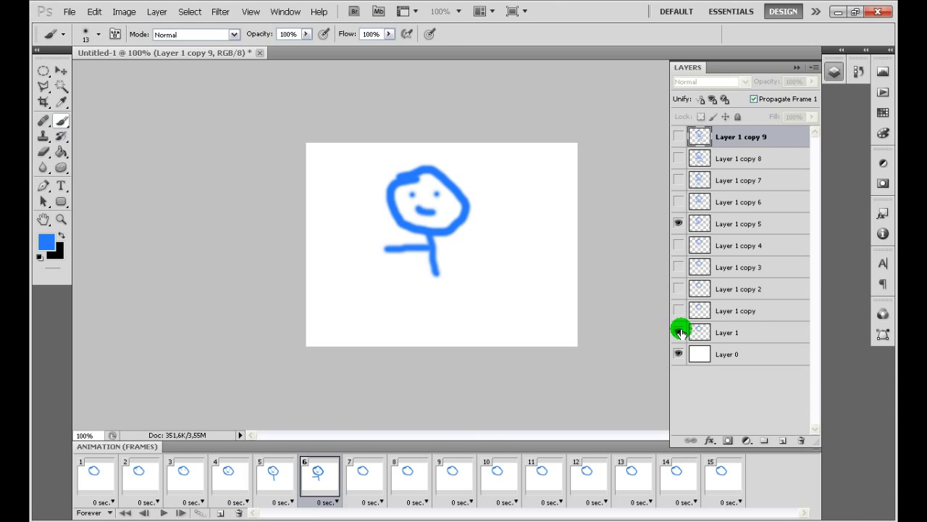
pyautogui.click(679, 333)
pyautogui.click(364, 476)
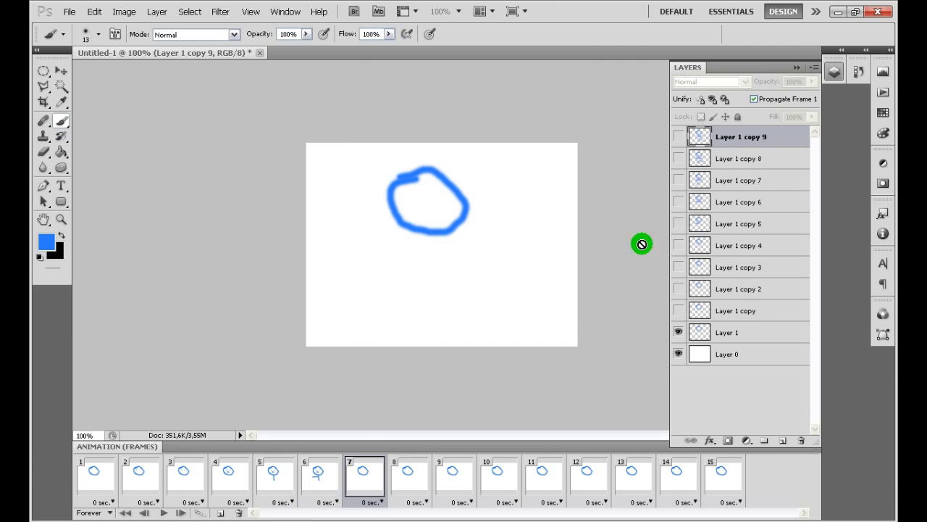
pyautogui.click(677, 202)
pyautogui.click(420, 471)
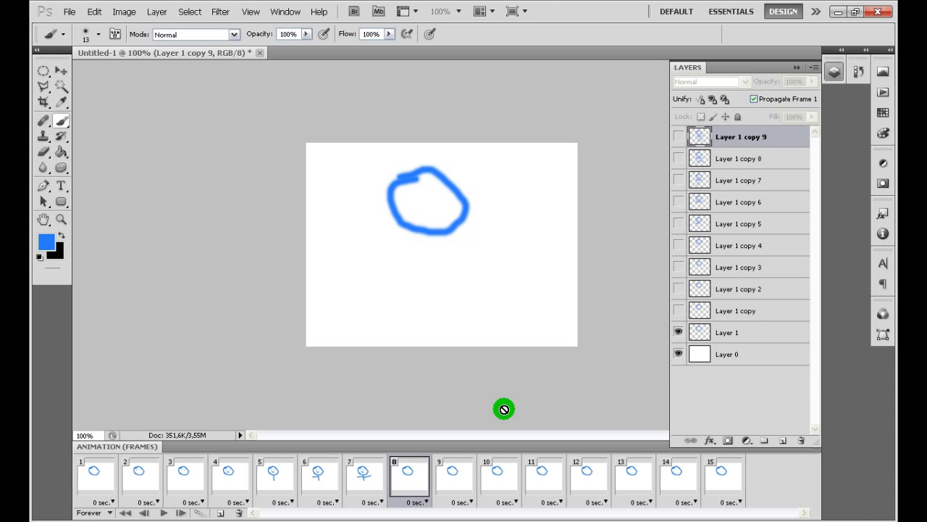
pyautogui.click(679, 180)
pyautogui.click(680, 332)
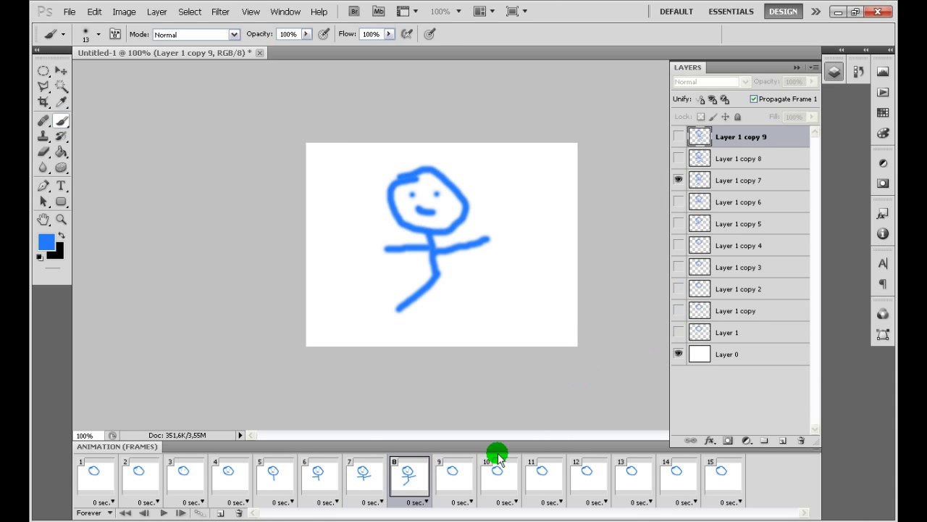
# Show Layer 1 copy 8, copy 9 and copy 8 in frames 9, 10 and 11, hiding Layer 1
pyautogui.click(461, 472)
pyautogui.click(684, 159)
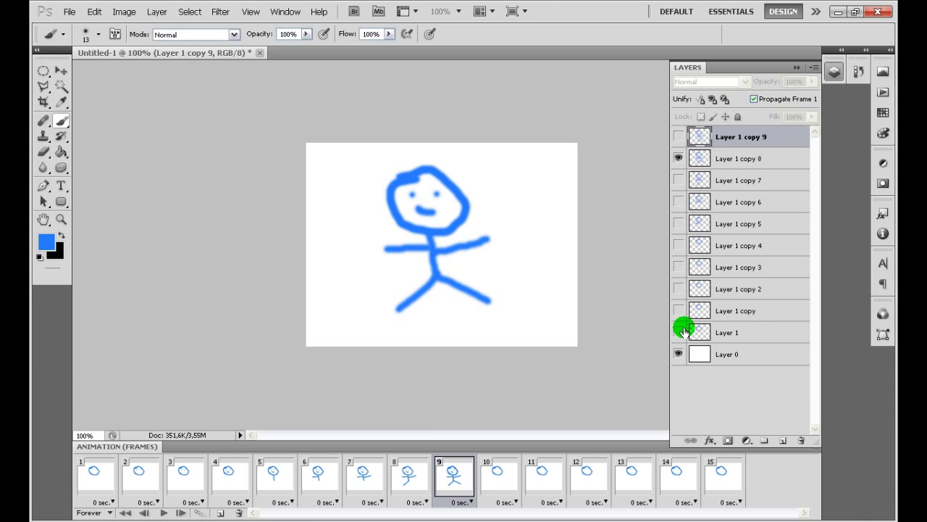
pyautogui.click(685, 332)
pyautogui.click(497, 475)
pyautogui.click(677, 139)
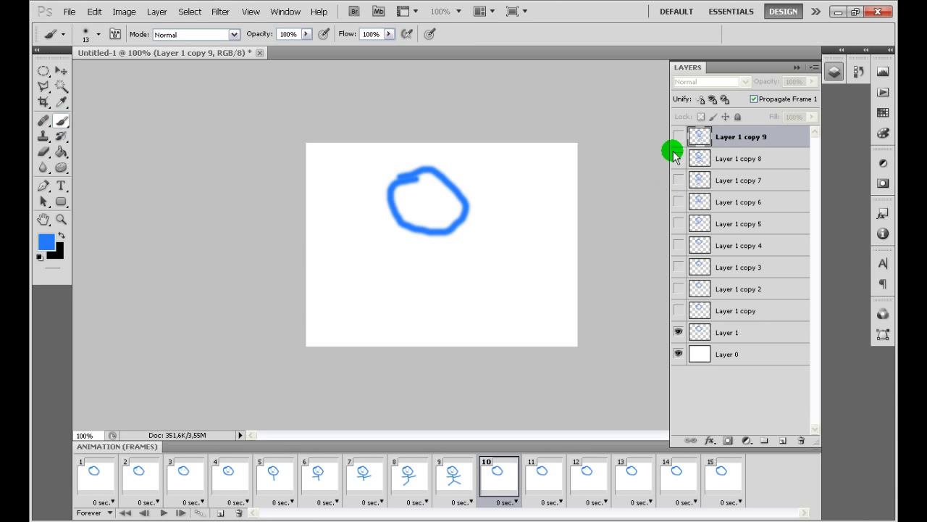
pyautogui.click(676, 333)
pyautogui.click(551, 474)
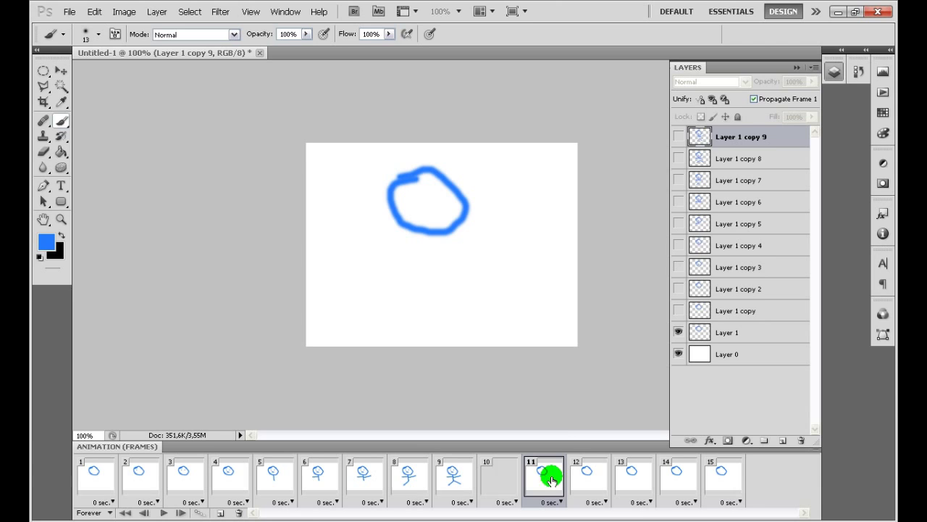
pyautogui.click(677, 159)
pyautogui.click(678, 333)
# Show Layer 1 copy 9 in frame 12 and copy 8 in frame 13, hiding Layer 1
pyautogui.click(591, 476)
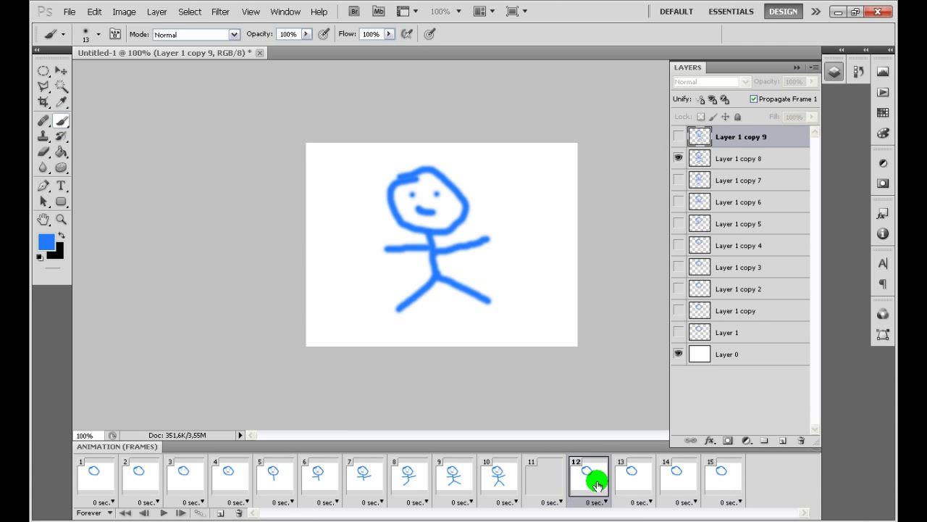
pyautogui.click(677, 137)
pyautogui.click(641, 476)
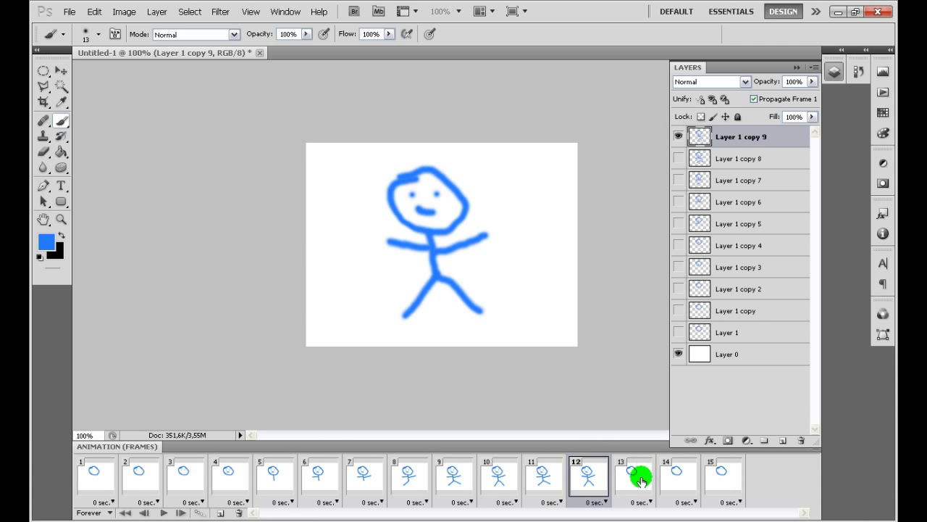
pyautogui.click(697, 145)
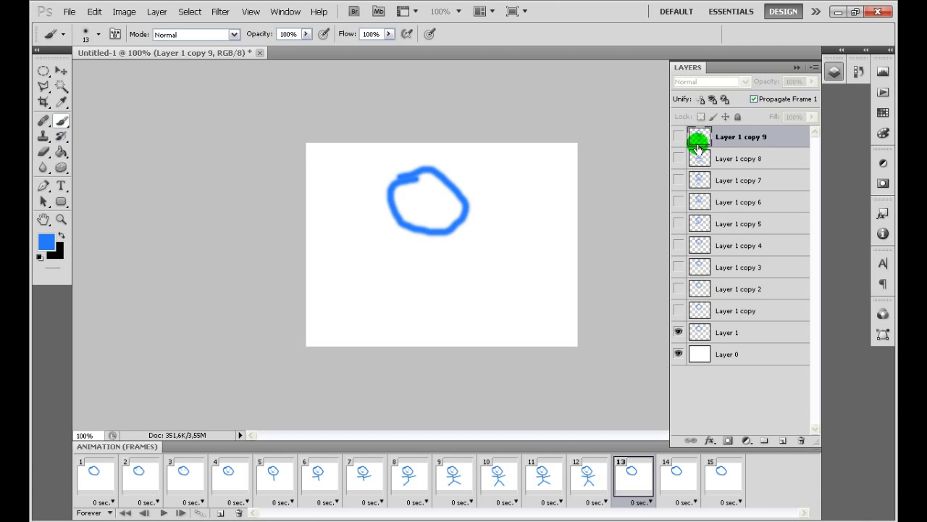
pyautogui.click(590, 476)
pyautogui.click(620, 475)
pyautogui.click(677, 158)
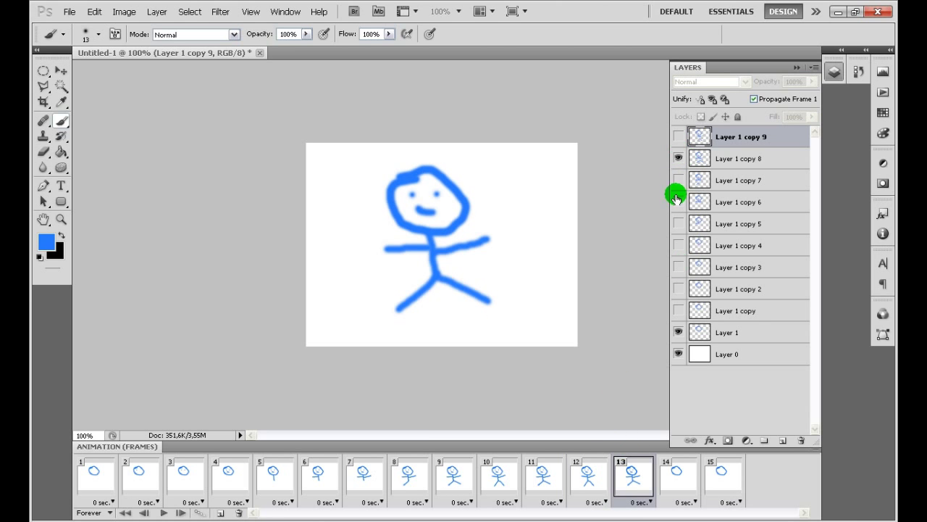
pyautogui.click(677, 334)
# In frames 14 and 15, show the complete stick figure layer and hide Layer 1
pyautogui.click(677, 479)
pyautogui.click(677, 140)
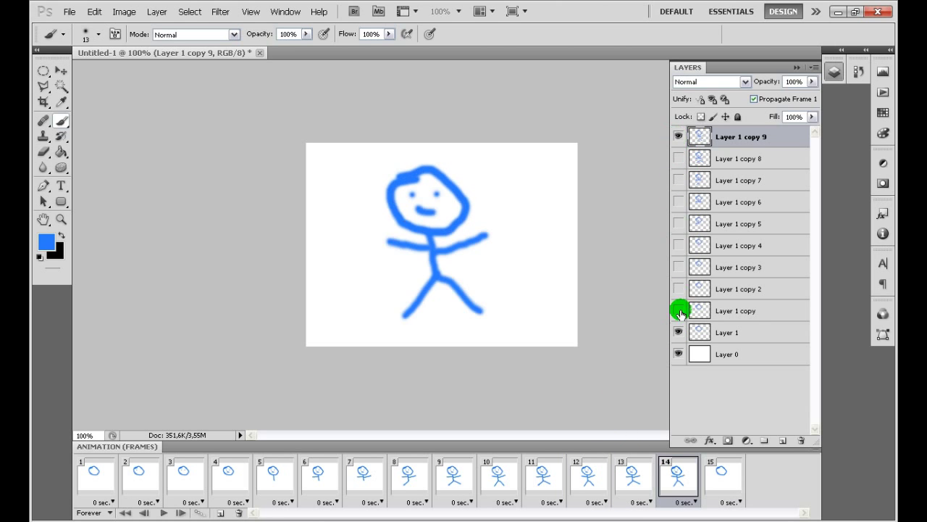
pyautogui.click(678, 332)
pyautogui.click(724, 468)
pyautogui.click(681, 135)
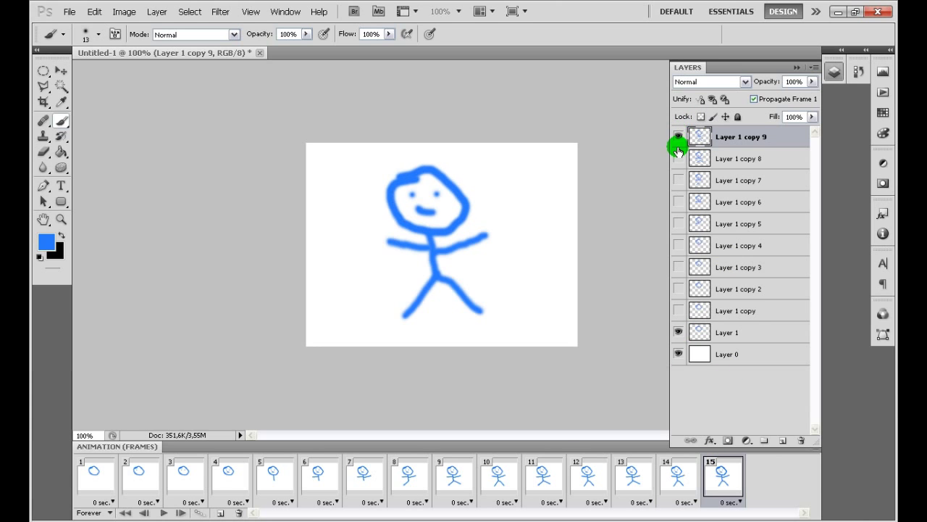
pyautogui.click(677, 334)
pyautogui.click(725, 482)
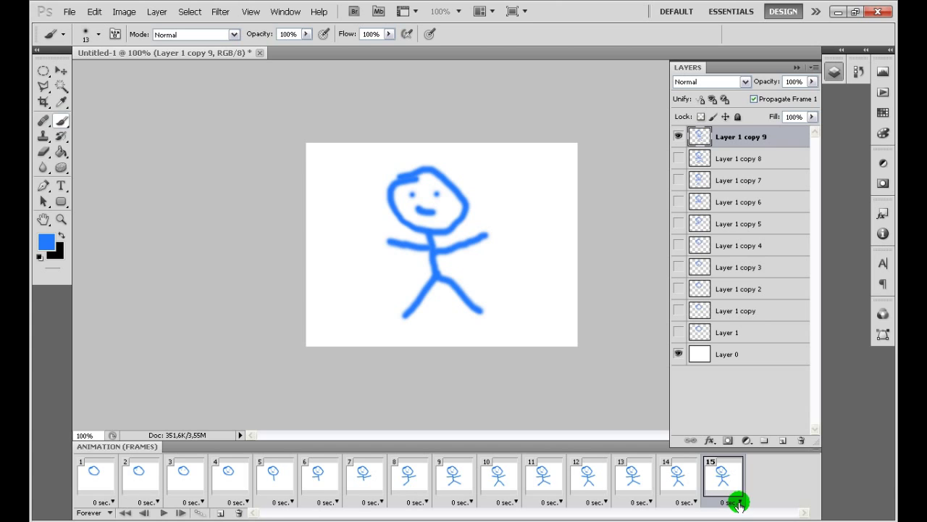
# Give frames 1–14 a 0.1-second delay
pyautogui.click(107, 477)
pyautogui.keyDown('shift'); pyautogui.click(689, 482); pyautogui.keyUp('shift')
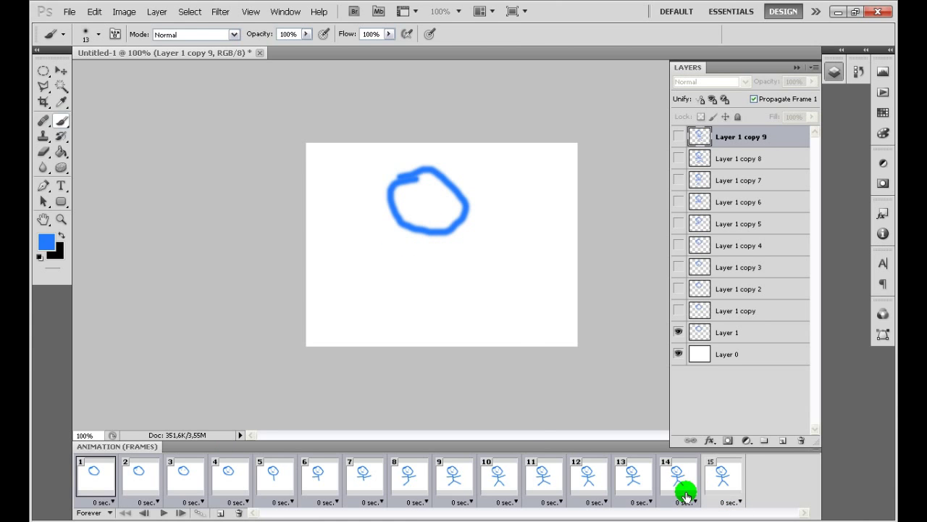
pyautogui.click(693, 502)
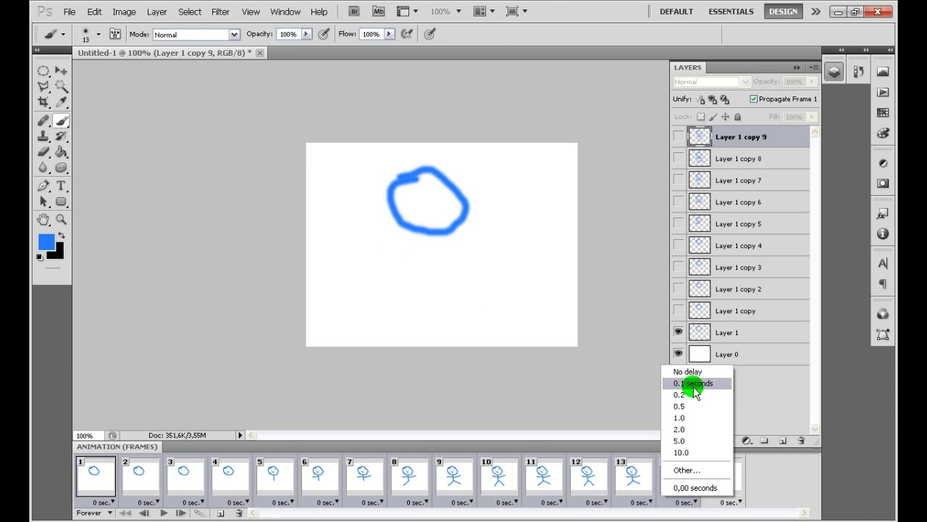
pyautogui.click(689, 381)
# Set frame 15's delay to 0.2 seconds and play the animation from frame 1
pyautogui.click(720, 478)
pyautogui.click(739, 502)
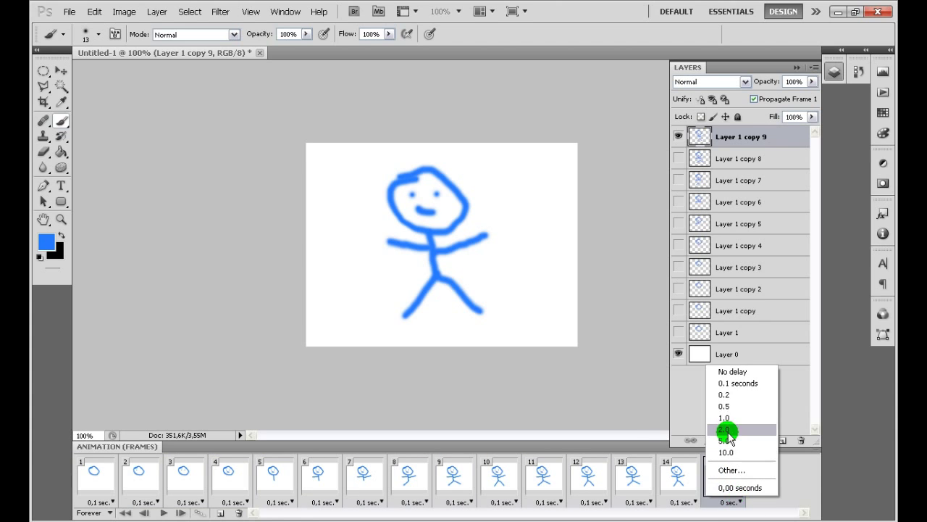
pyautogui.click(726, 395)
pyautogui.click(105, 472)
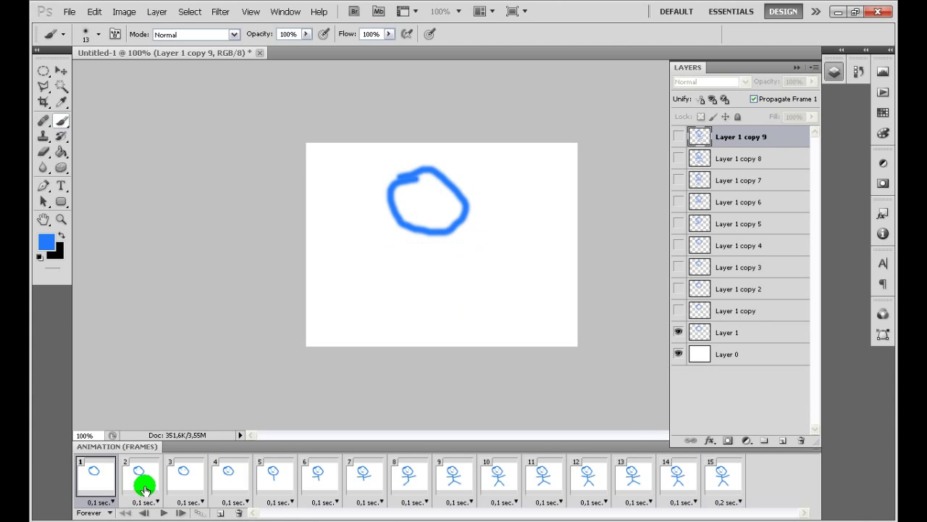
pyautogui.click(164, 513)
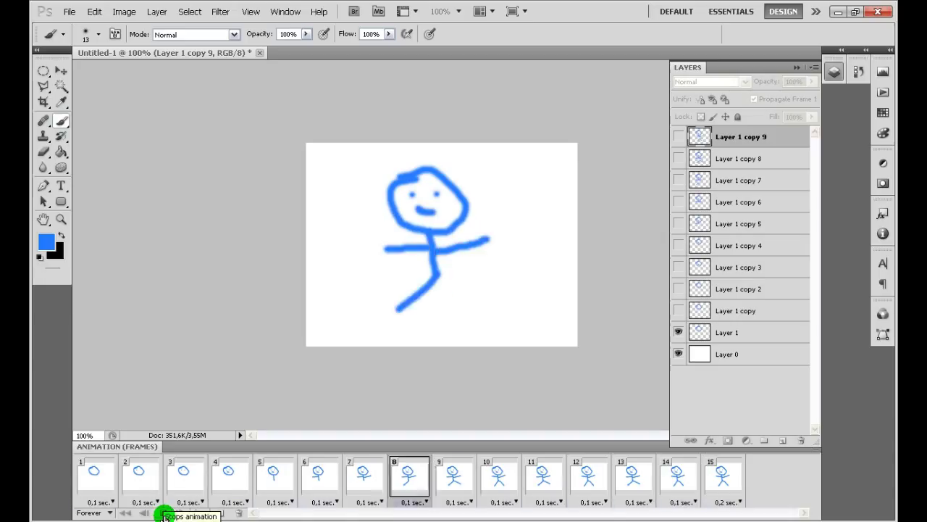
# On frame 14, select all and move the stick figure slightly up, then deselect
pyautogui.click(161, 513)
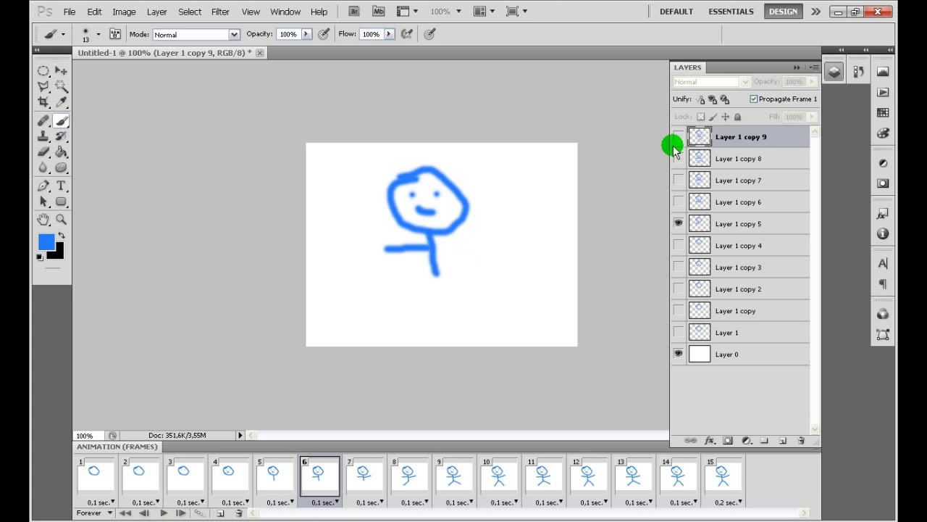
pyautogui.click(677, 474)
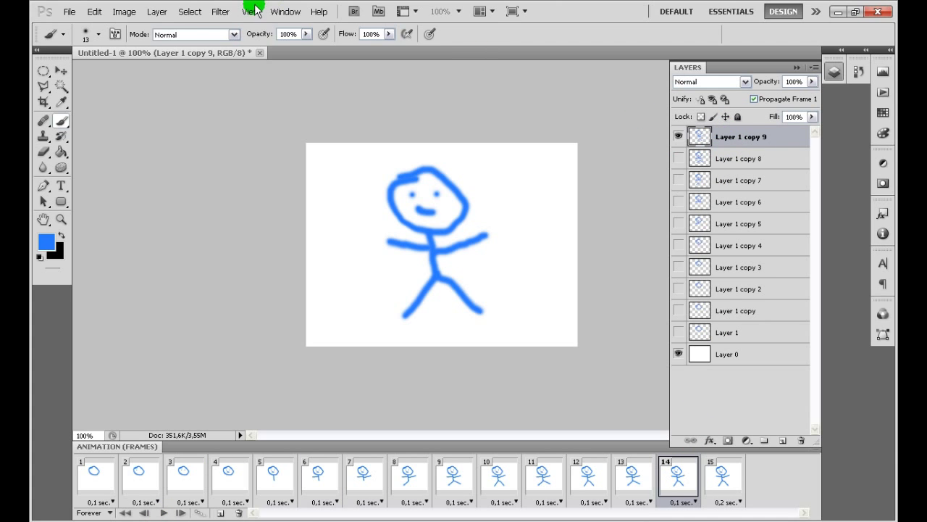
pyautogui.click(58, 71)
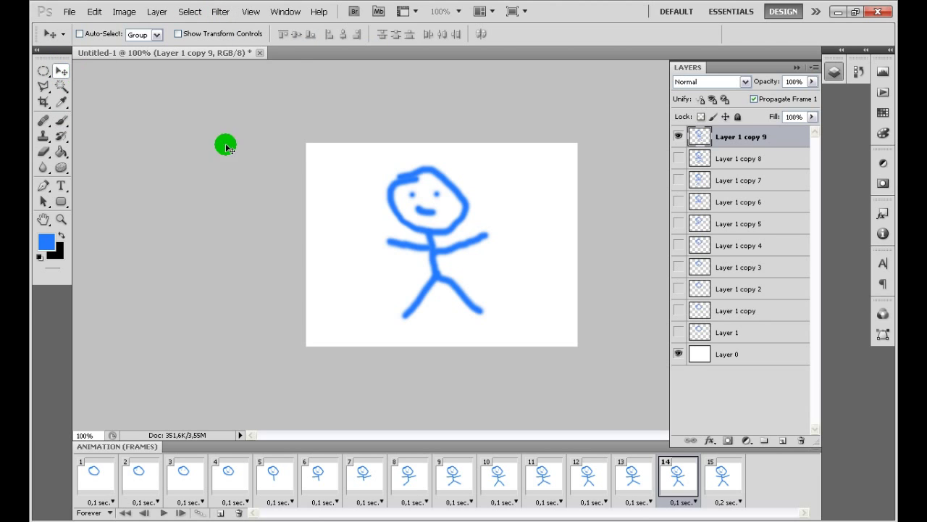
pyautogui.click(190, 11)
pyautogui.click(187, 22)
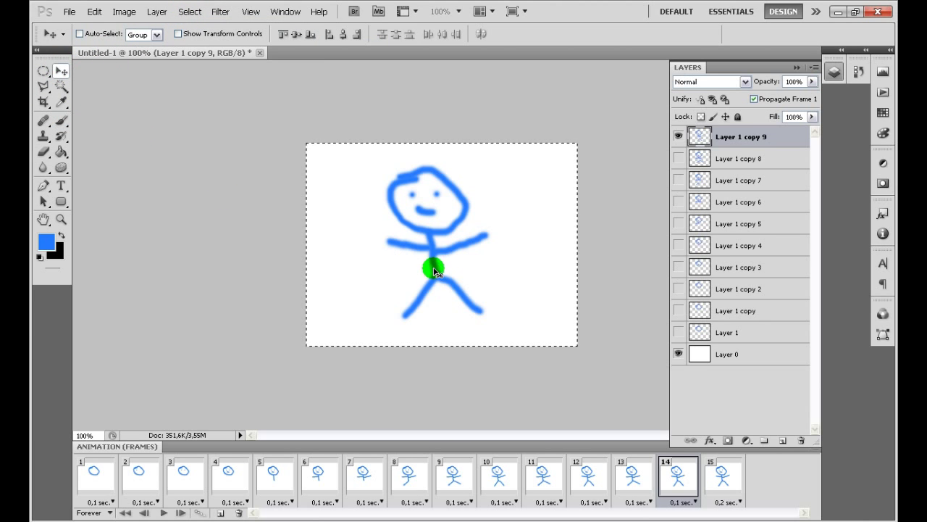
pyautogui.moveTo(436, 268); pyautogui.dragTo(431, 259)
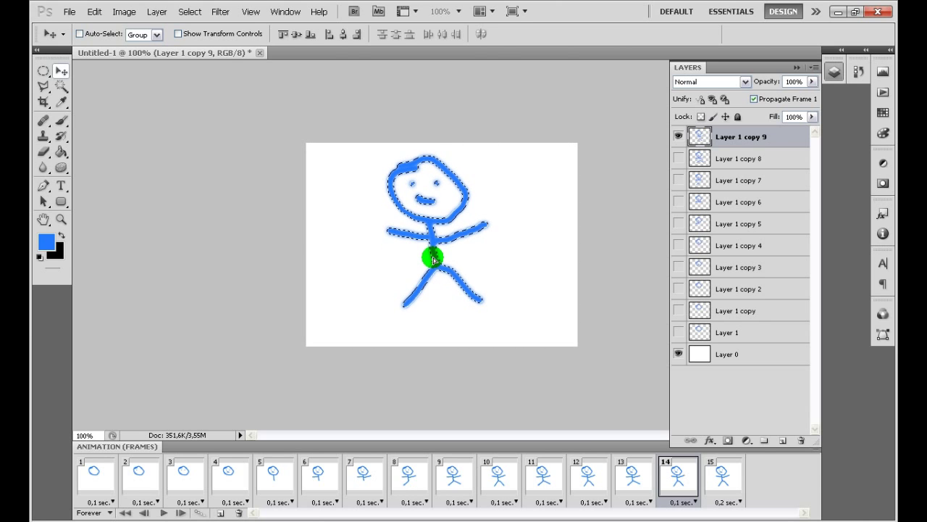
pyautogui.click(190, 11)
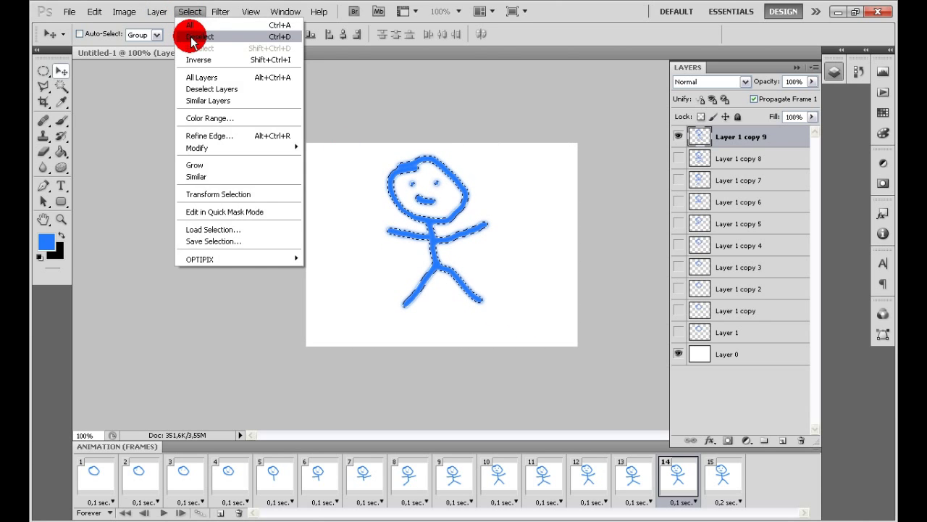
pyautogui.click(190, 35)
# Replay the animation from frame 1 to check the playback, then stop it
pyautogui.click(88, 481)
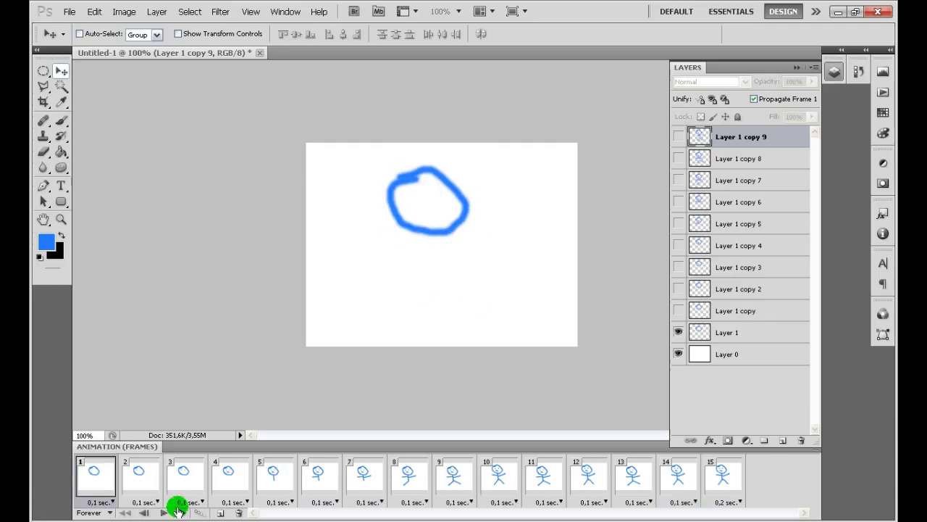
pyautogui.click(157, 513)
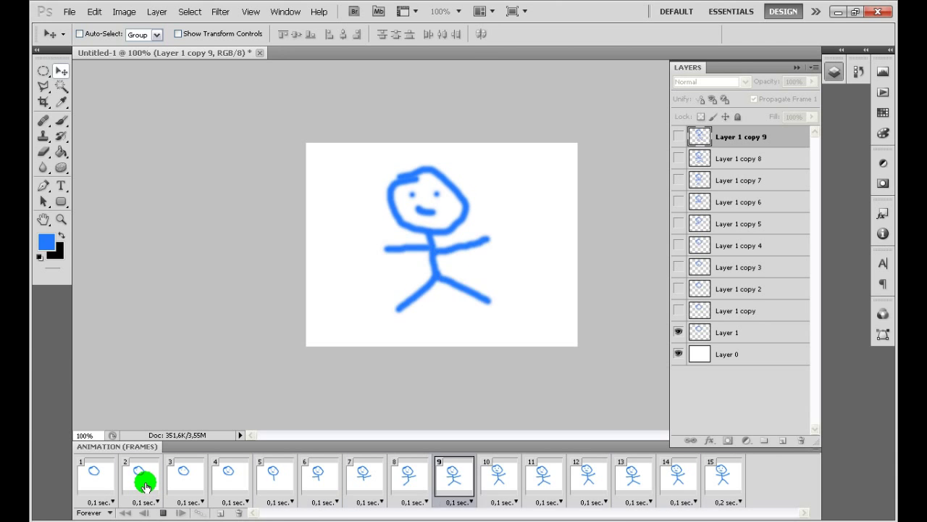
pyautogui.click(161, 513)
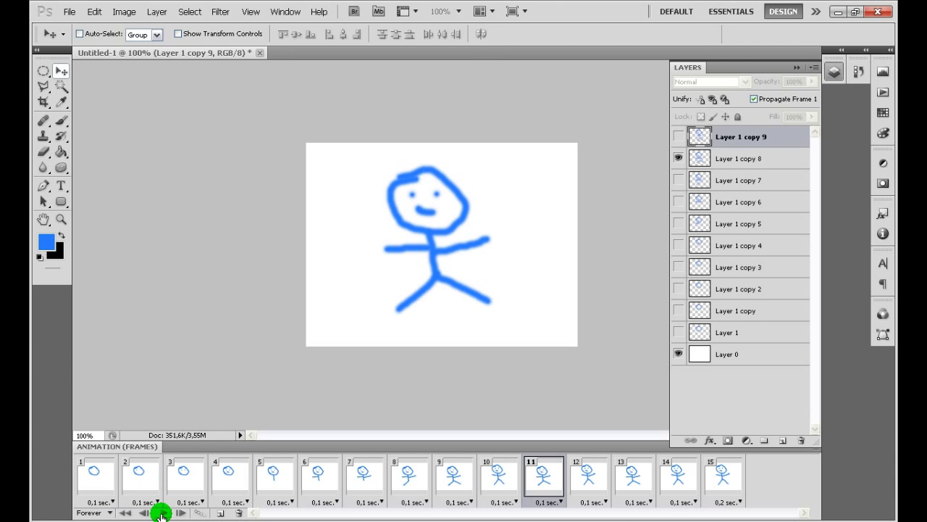
# In Save for Web & Devices, preview the GIF with 2, 4 and 256 colour palettes
pyautogui.click(68, 12)
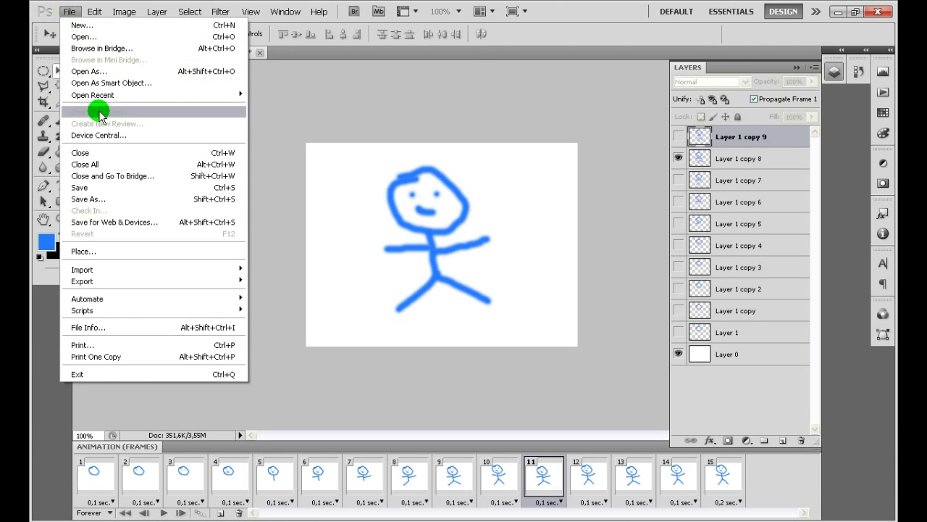
pyautogui.click(165, 223)
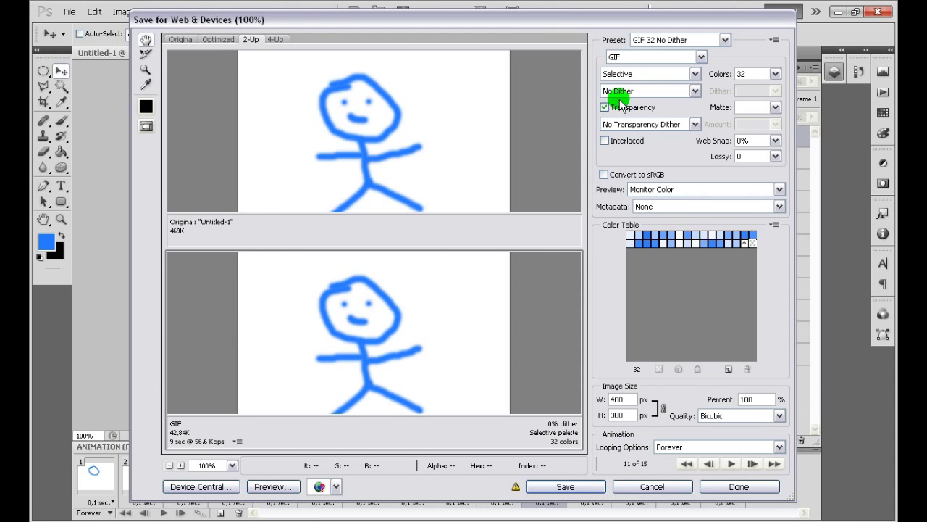
pyautogui.click(772, 74)
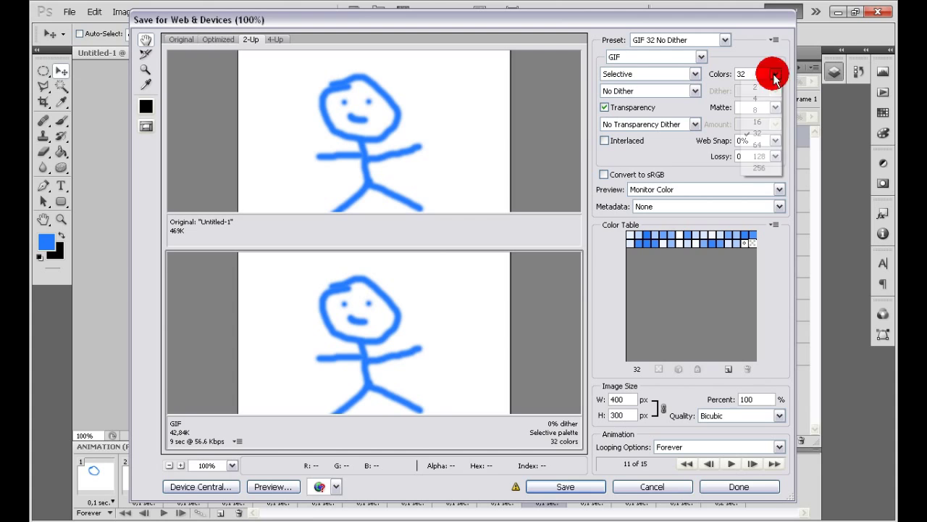
pyautogui.click(758, 90)
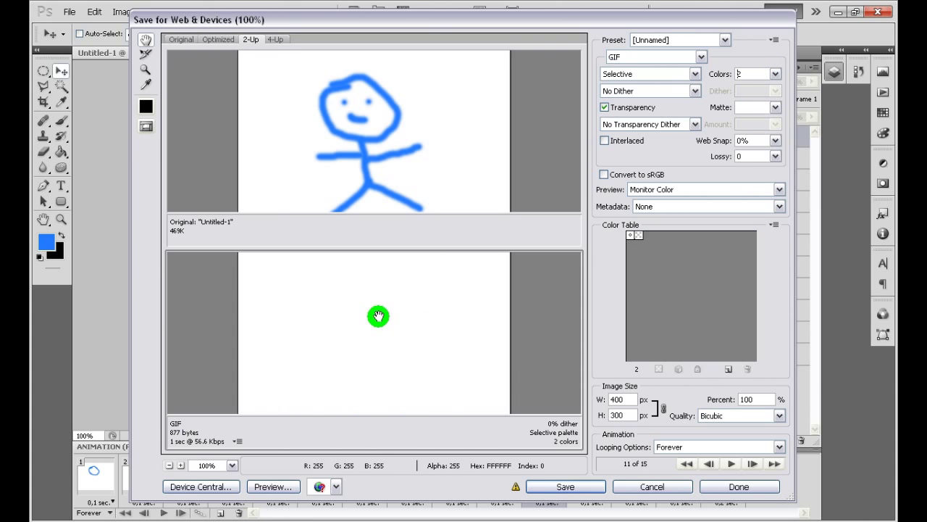
pyautogui.click(772, 74)
pyautogui.click(755, 98)
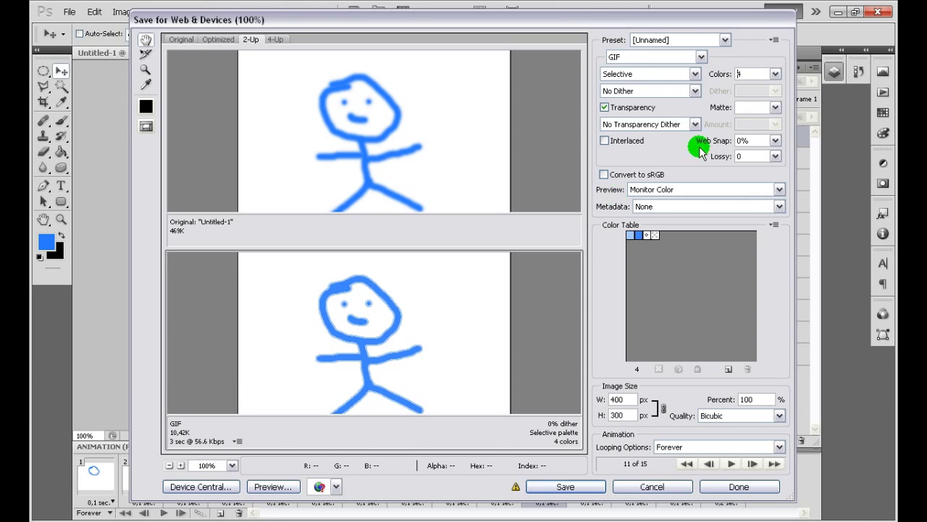
pyautogui.click(773, 74)
pyautogui.click(766, 167)
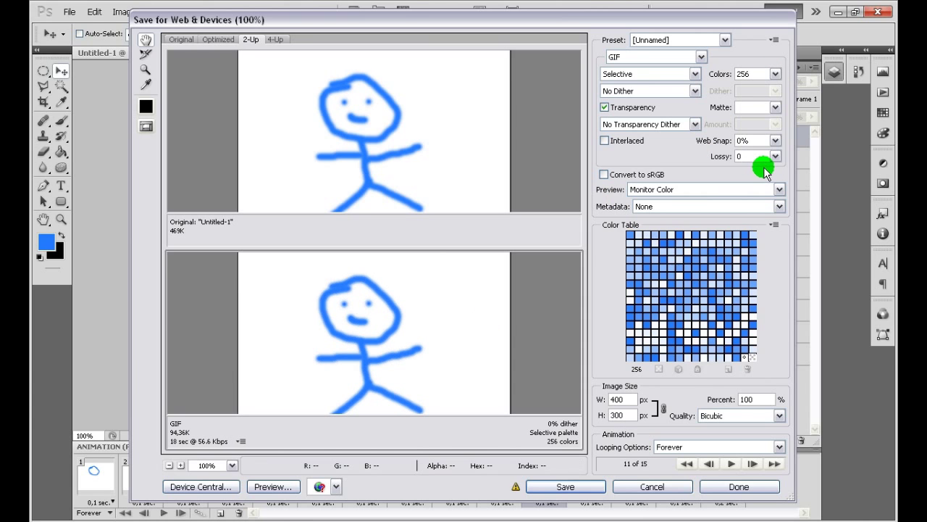
# Set the GIF palette to 32 colours and begin saving the optimized file
pyautogui.click(773, 74)
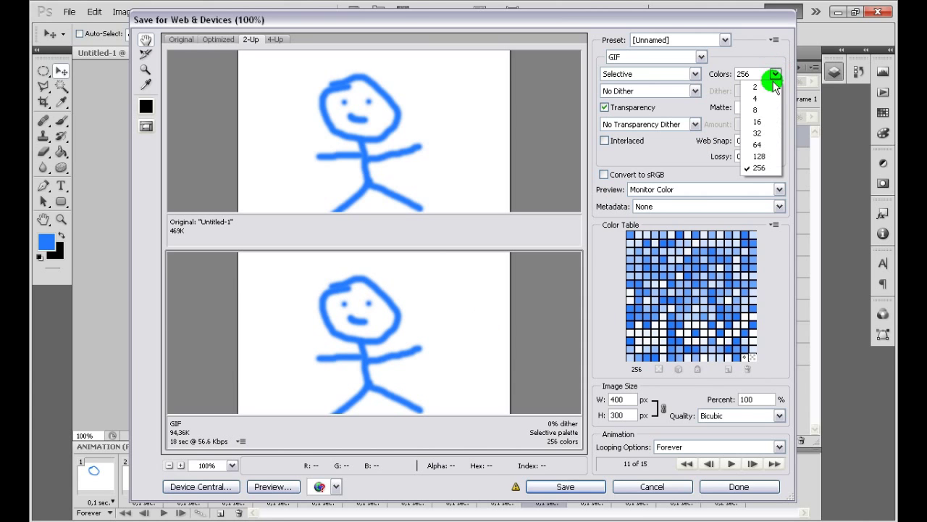
pyautogui.click(757, 132)
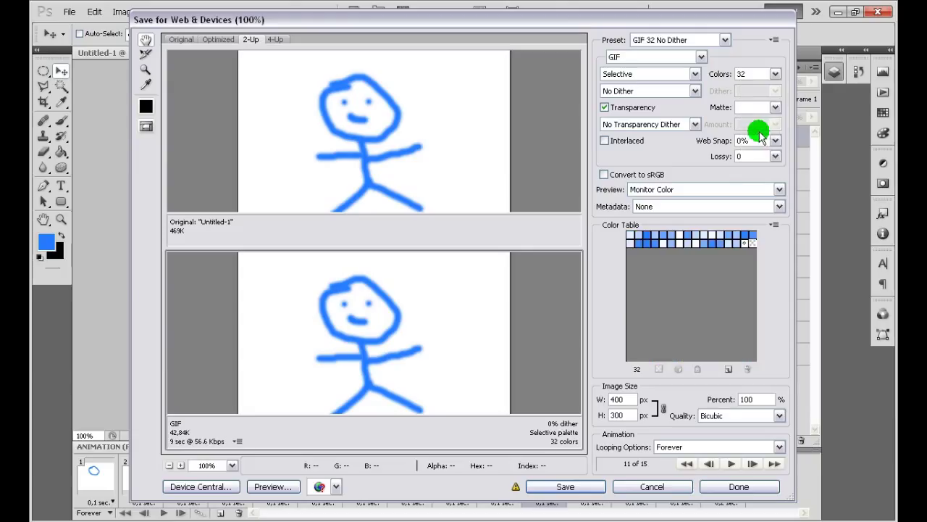
pyautogui.click(584, 488)
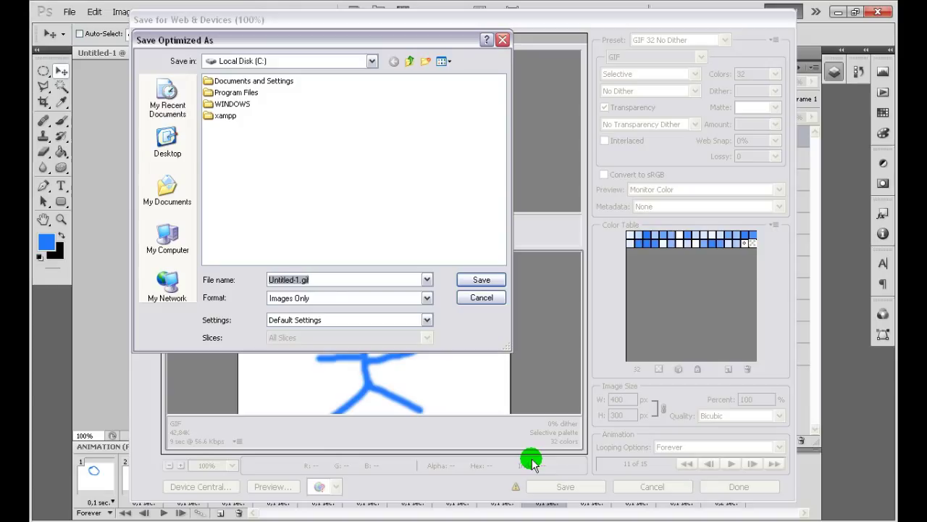
# Save the optimized GIF to Local Disk (C:) as 'My GIF Demo'
pyautogui.write('My GIF Demo')
pyautogui.click(493, 280)
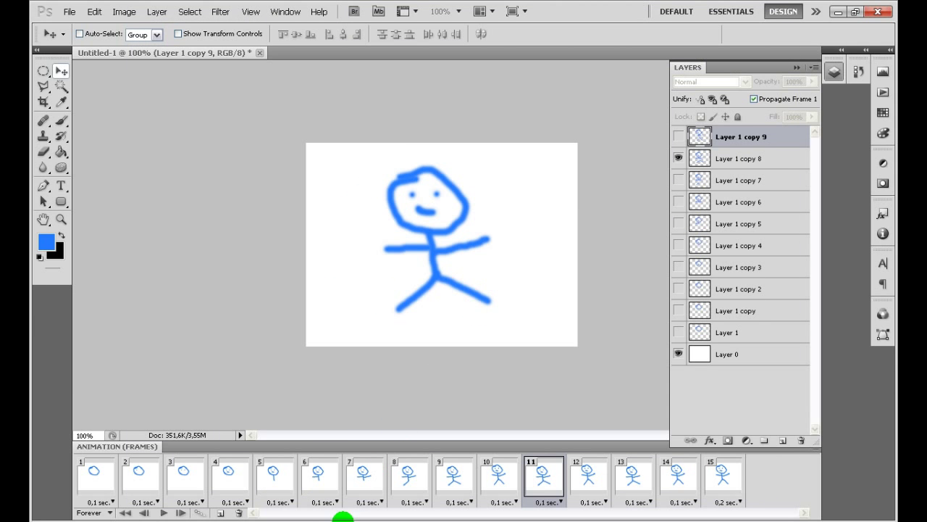
# Open My-GIF-Demo.gif from Local Disk (C:) in Windows Explorer to view the animation
pyautogui.click(343, 517)
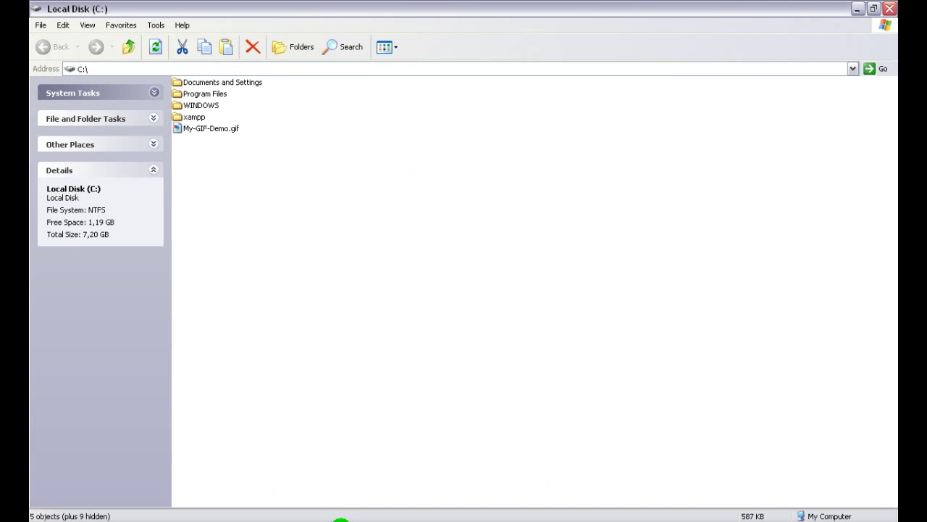
pyautogui.doubleClick(220, 129)
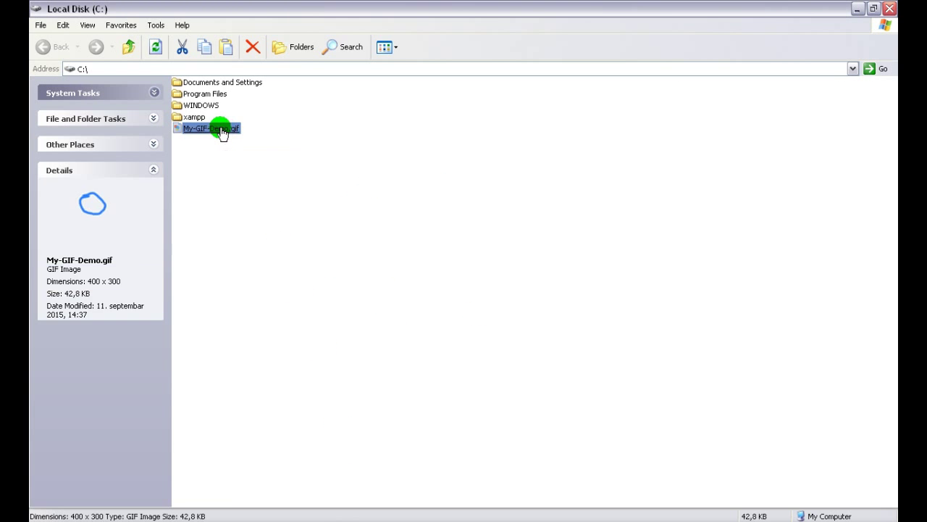